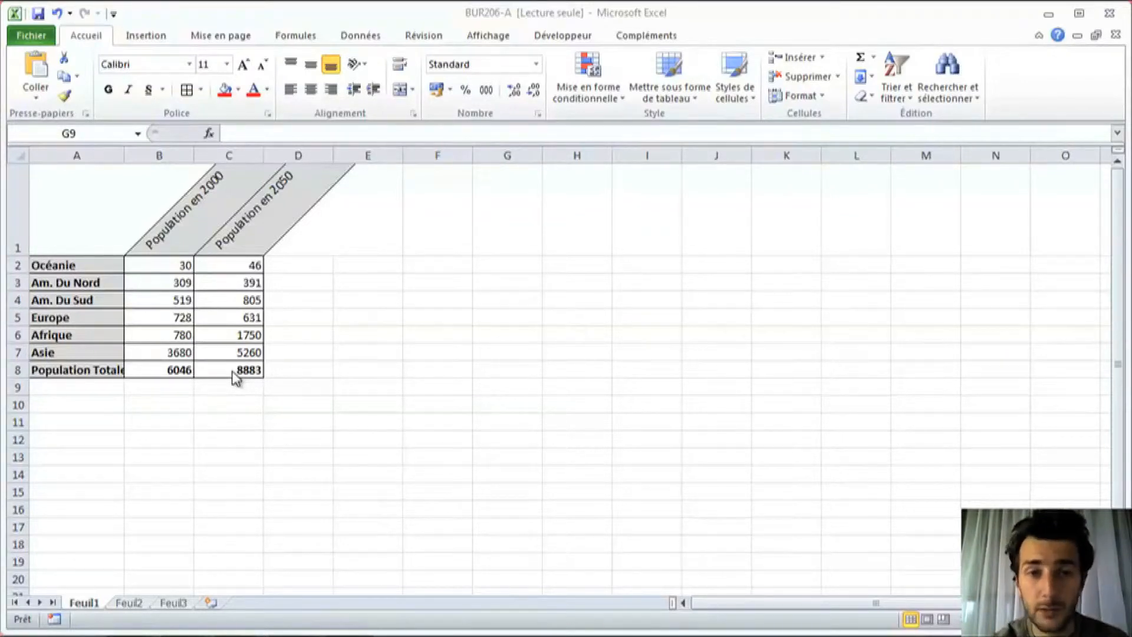
Step: Try an exploded 3D pie chart of the 2000 figures from A2:B7 without the header row, and delete it
click(84, 258)
drag(83, 263, 84, 353)
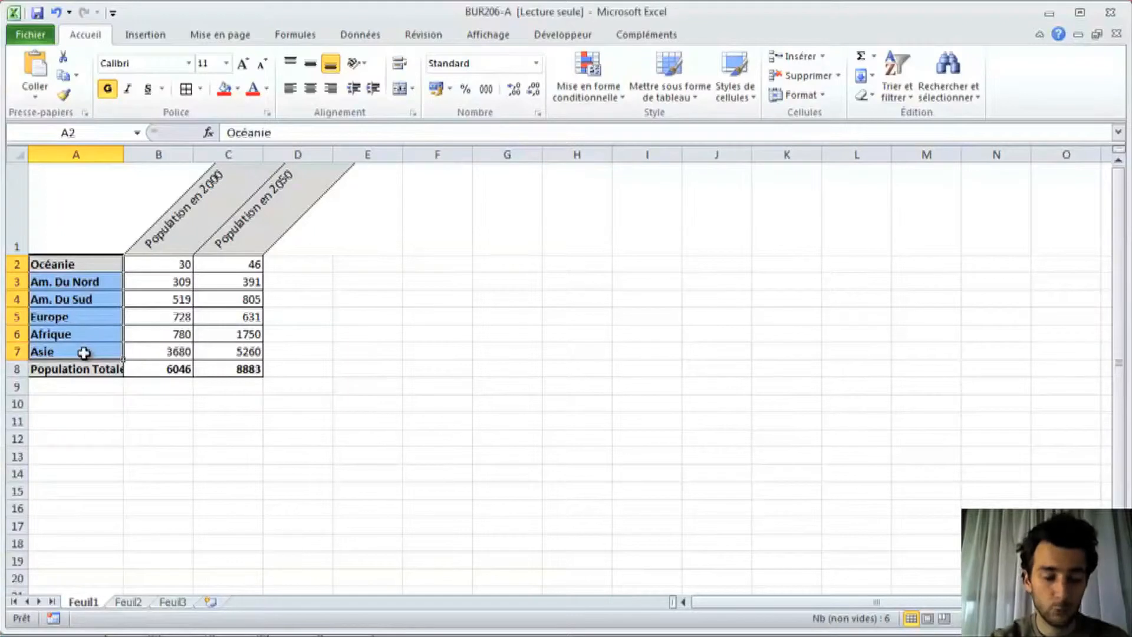
drag(182, 263, 176, 358)
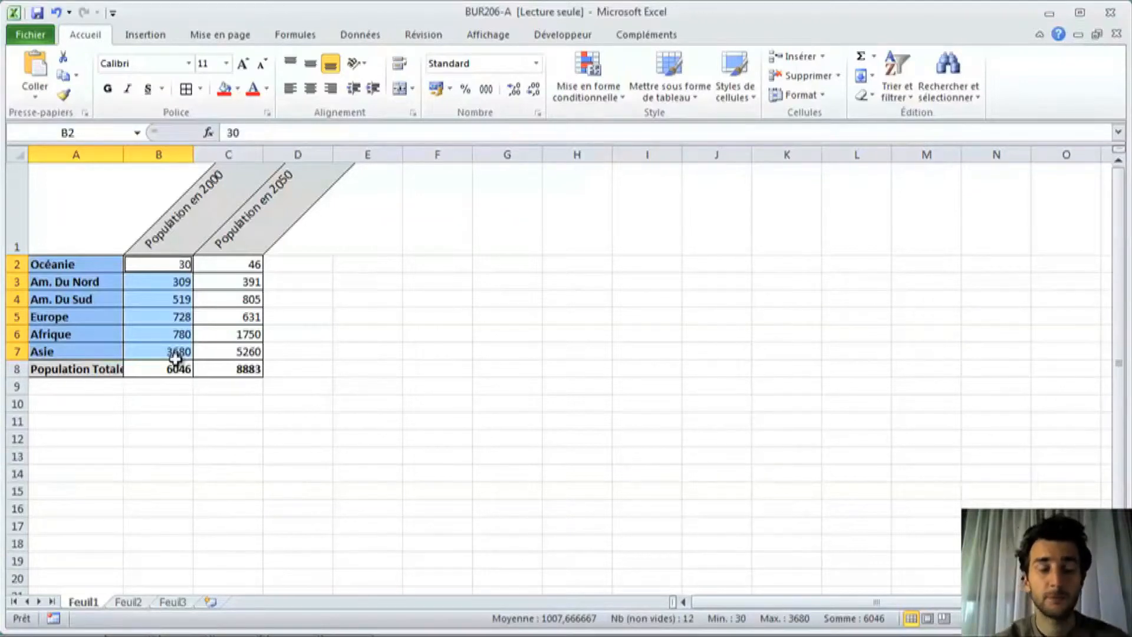
click(164, 43)
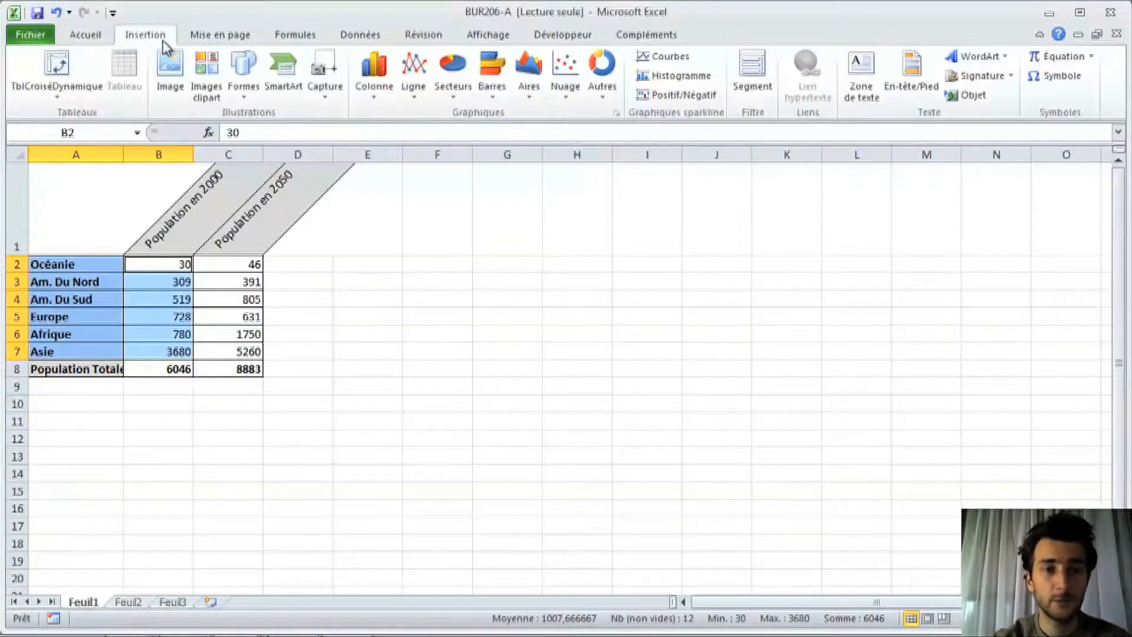
click(462, 94)
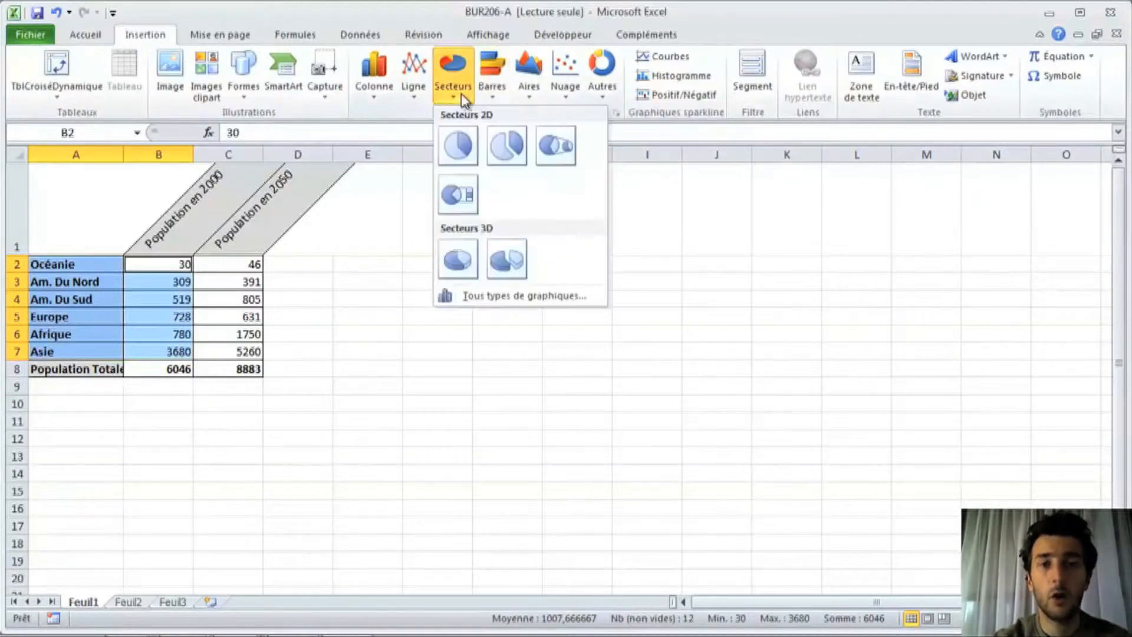
click(504, 262)
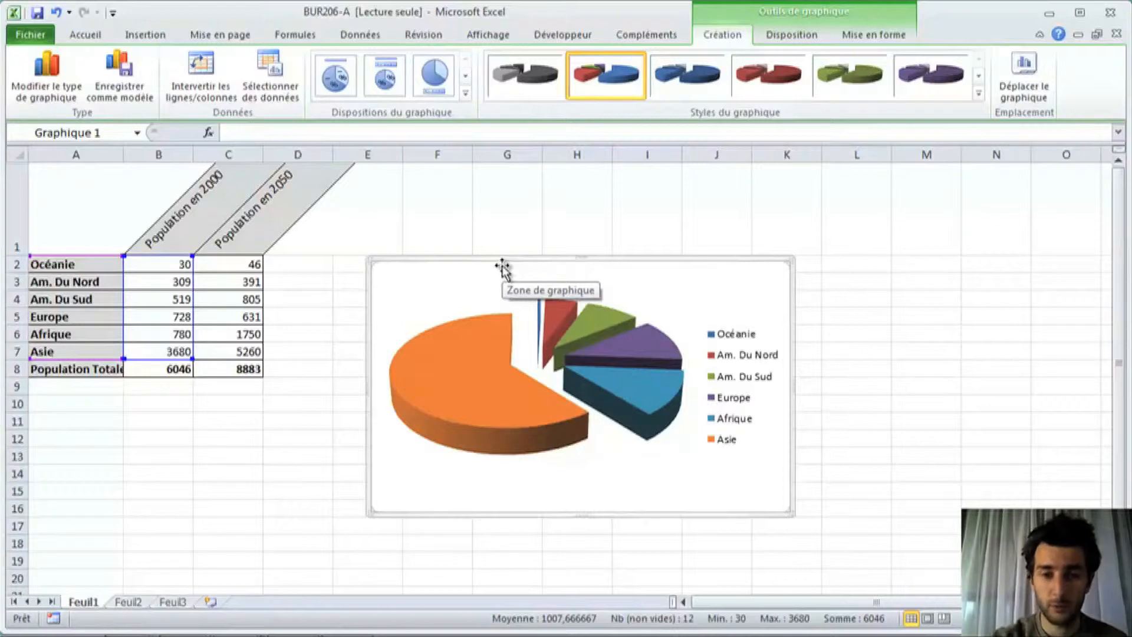
key(Delete)
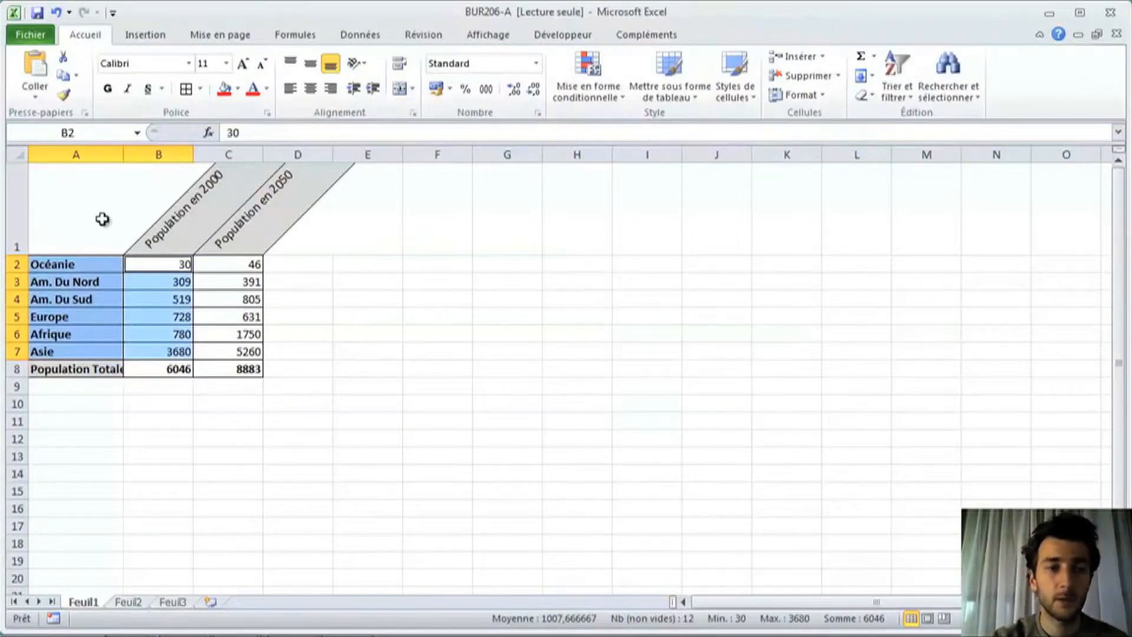
Step: Insert an exploded 3D pie chart from A1:B7, including the header row, and move it over columns I to O
click(99, 241)
drag(97, 263, 96, 354)
ctrl+click(99, 246)
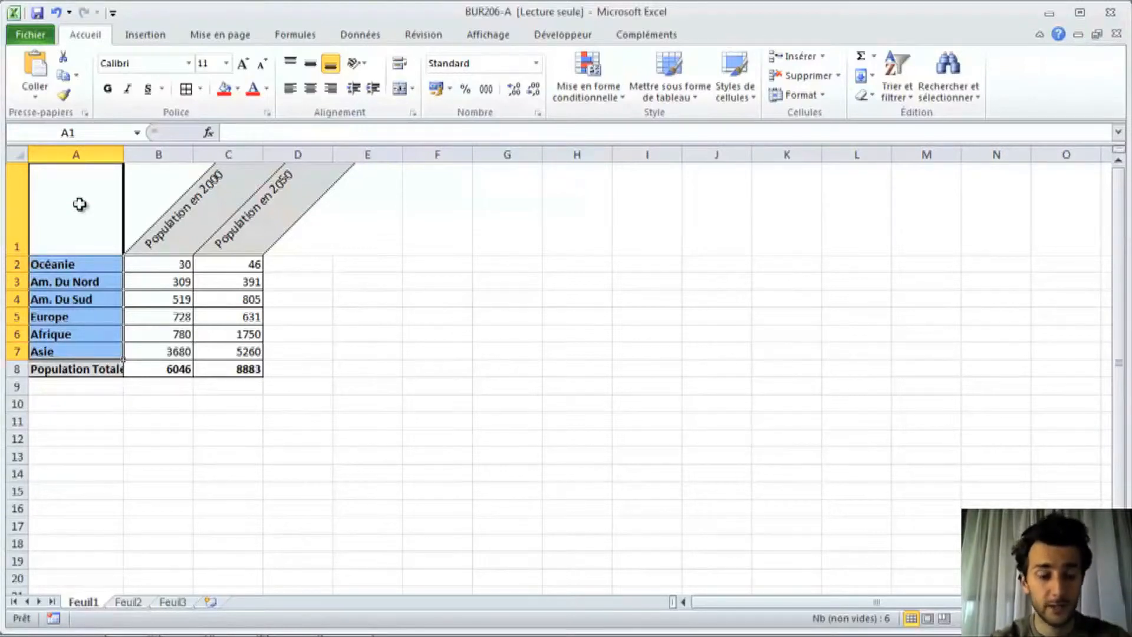
drag(188, 216, 164, 357)
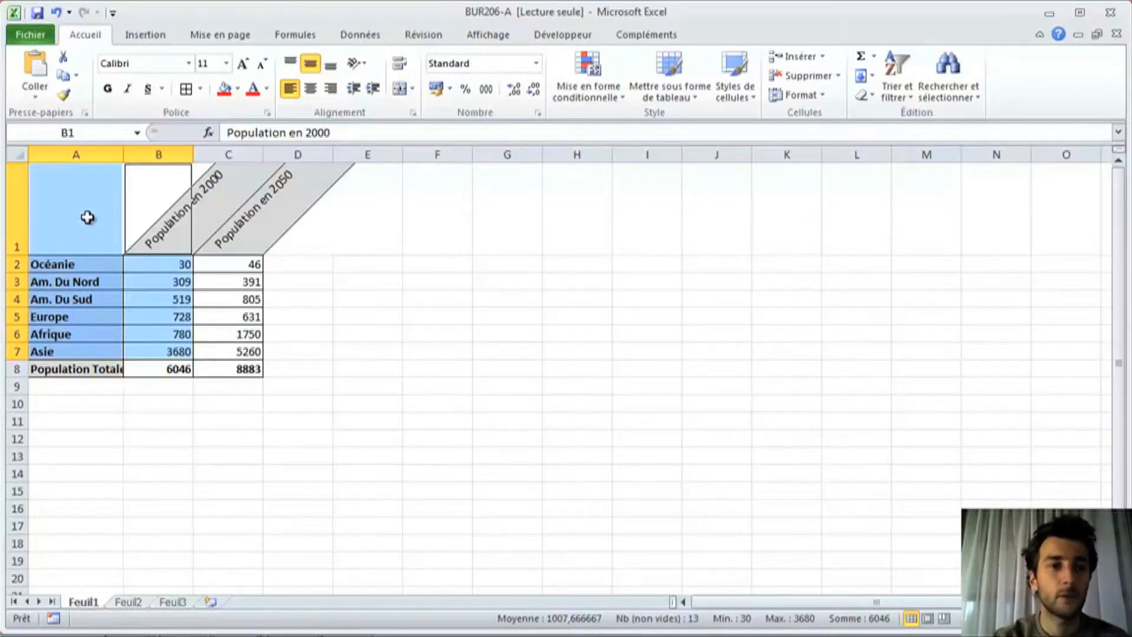
click(156, 38)
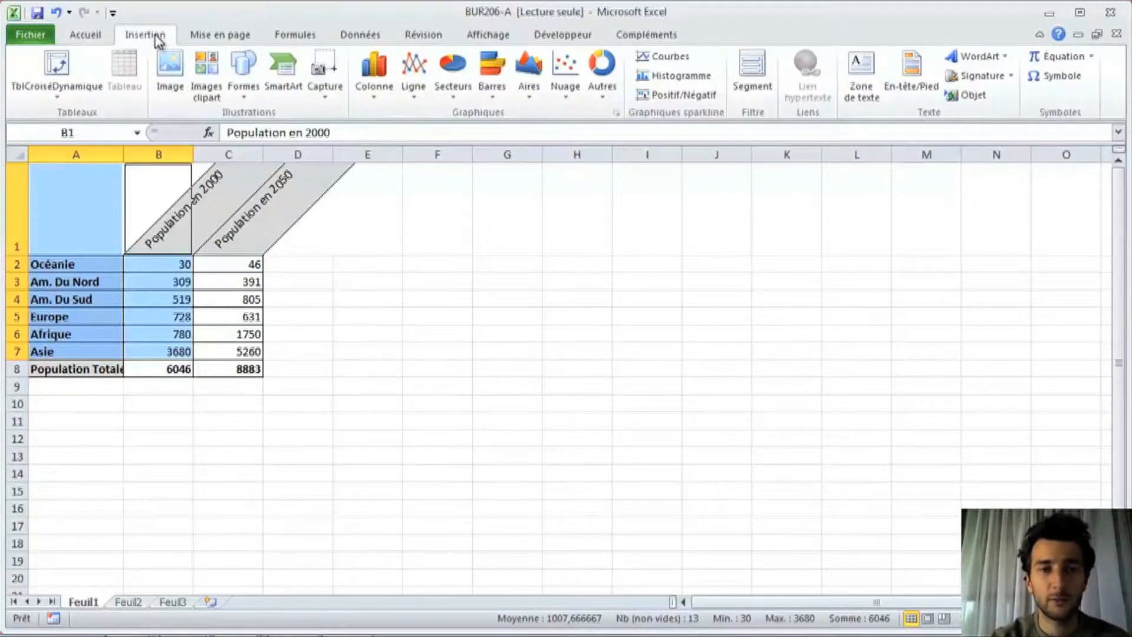
click(464, 97)
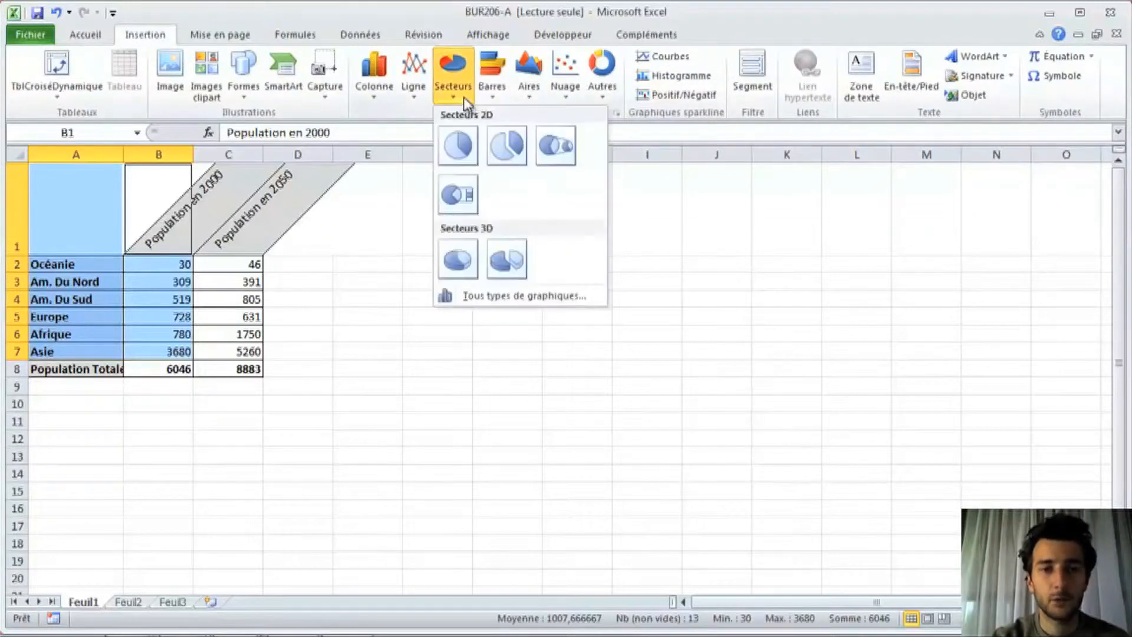
click(517, 273)
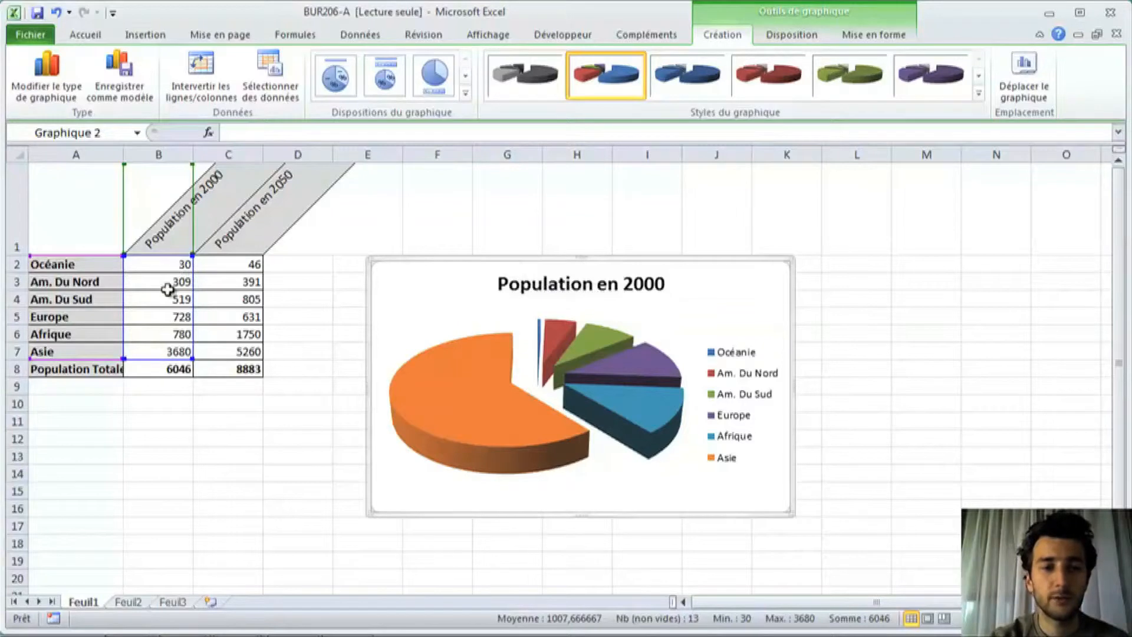
mouse_move(572, 360)
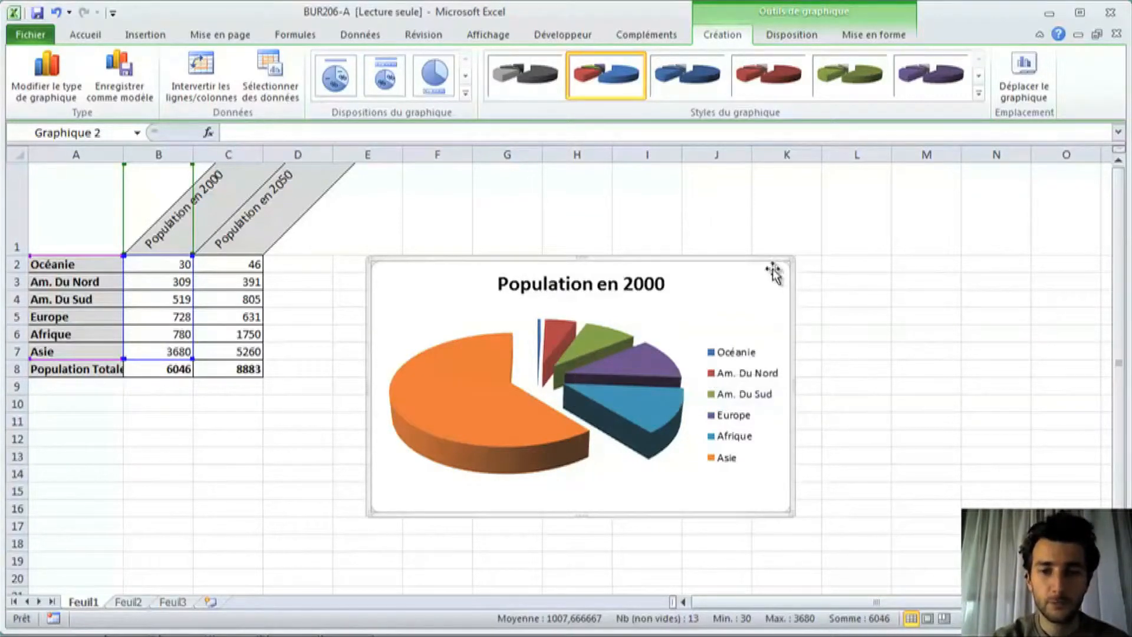
drag(773, 272, 1039, 245)
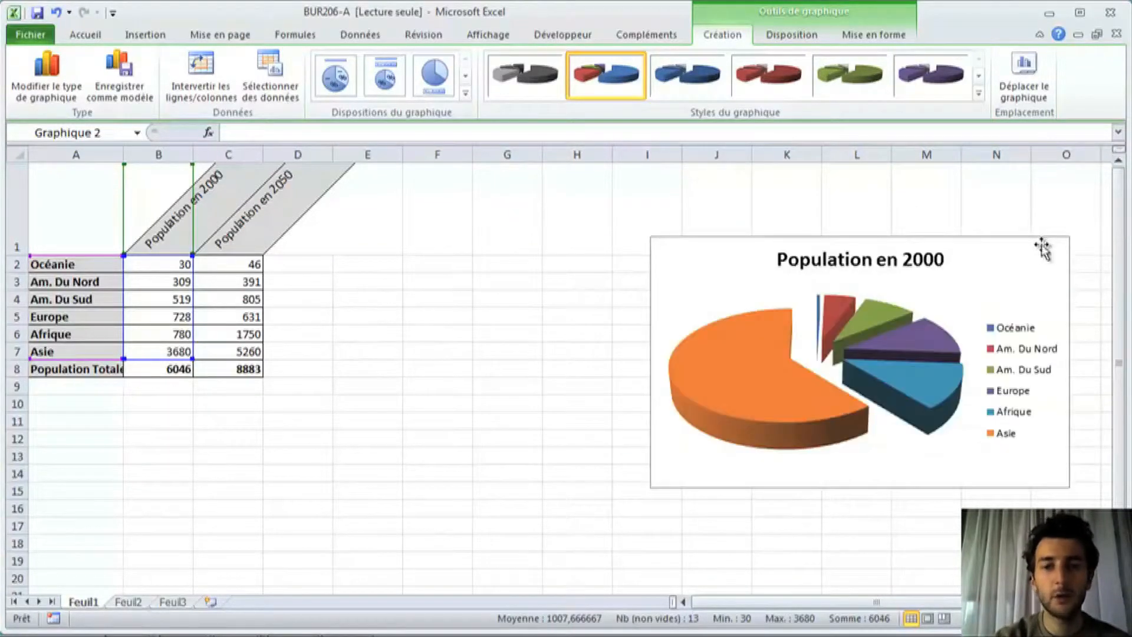
Step: Insert an exploded 3D pie chart from A1:A7 and C1:C7 and place it directly beside the Population en 2000 chart
drag(78, 222, 71, 344)
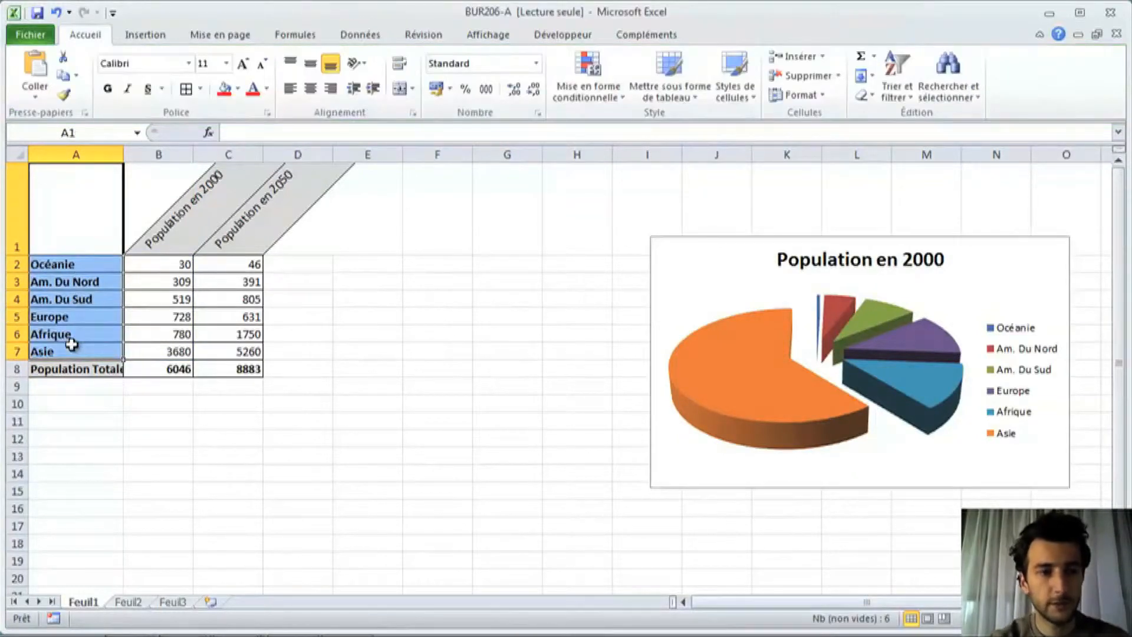
drag(230, 233, 234, 348)
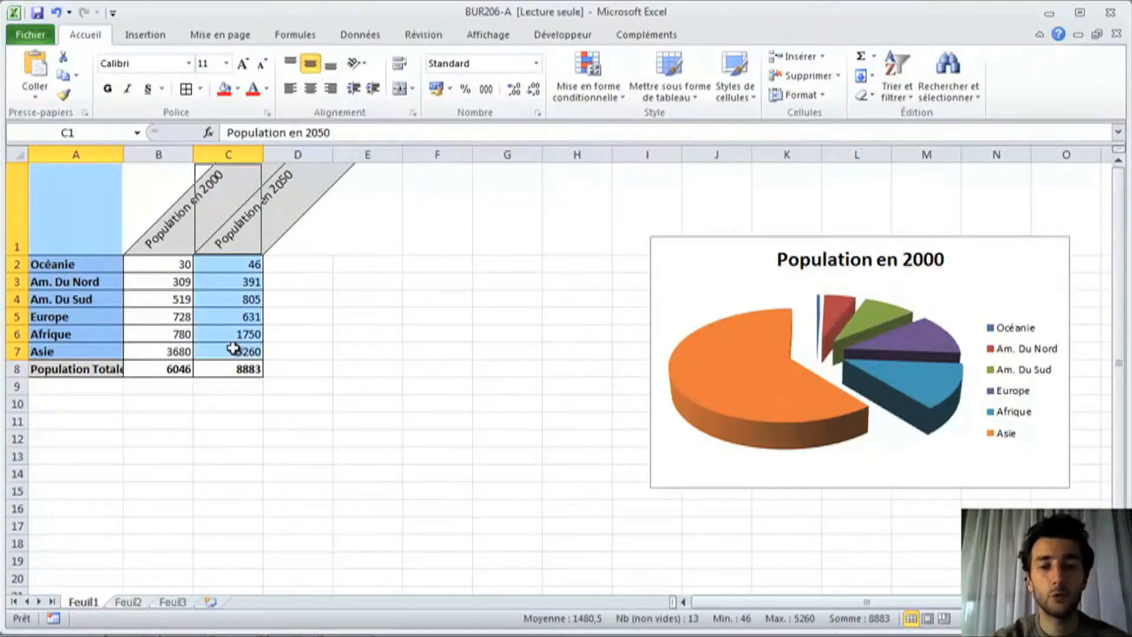
click(155, 39)
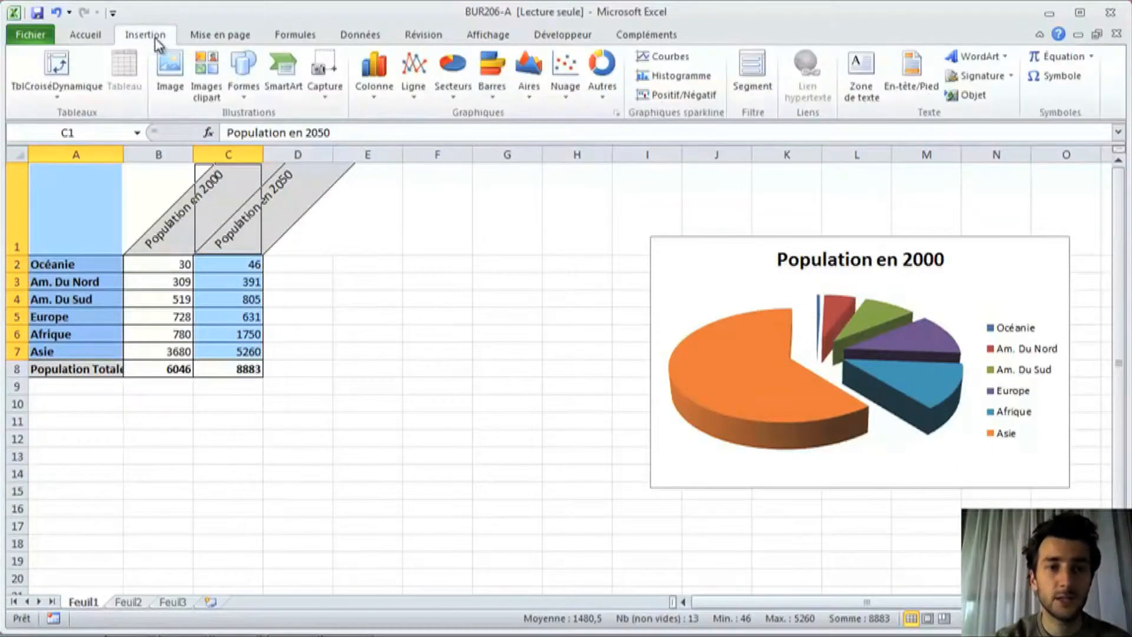
click(468, 92)
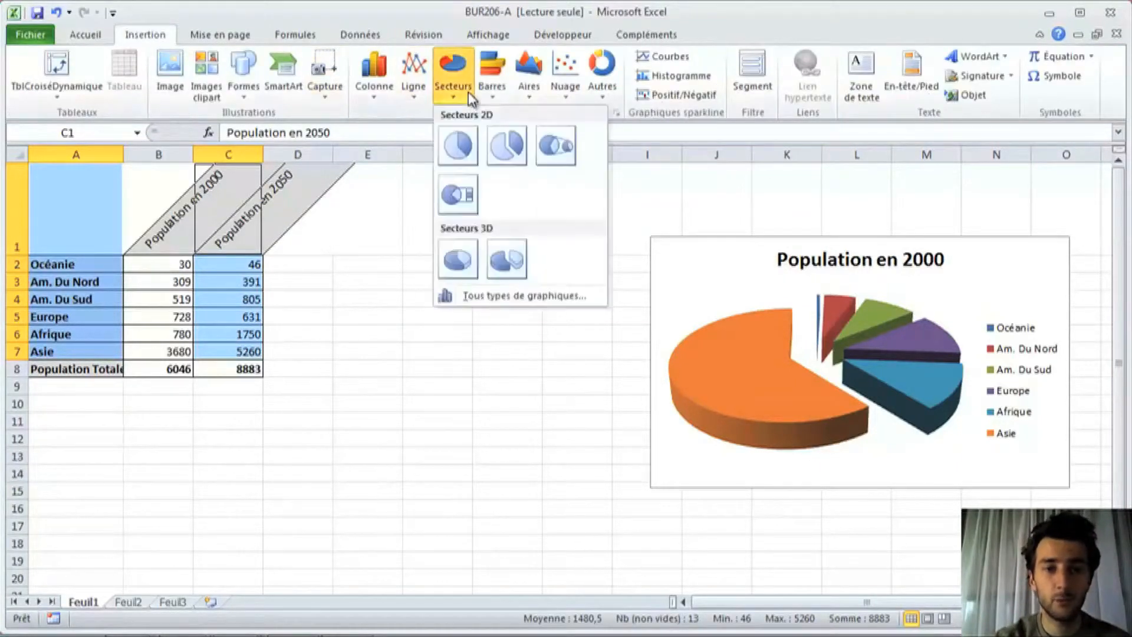
click(518, 266)
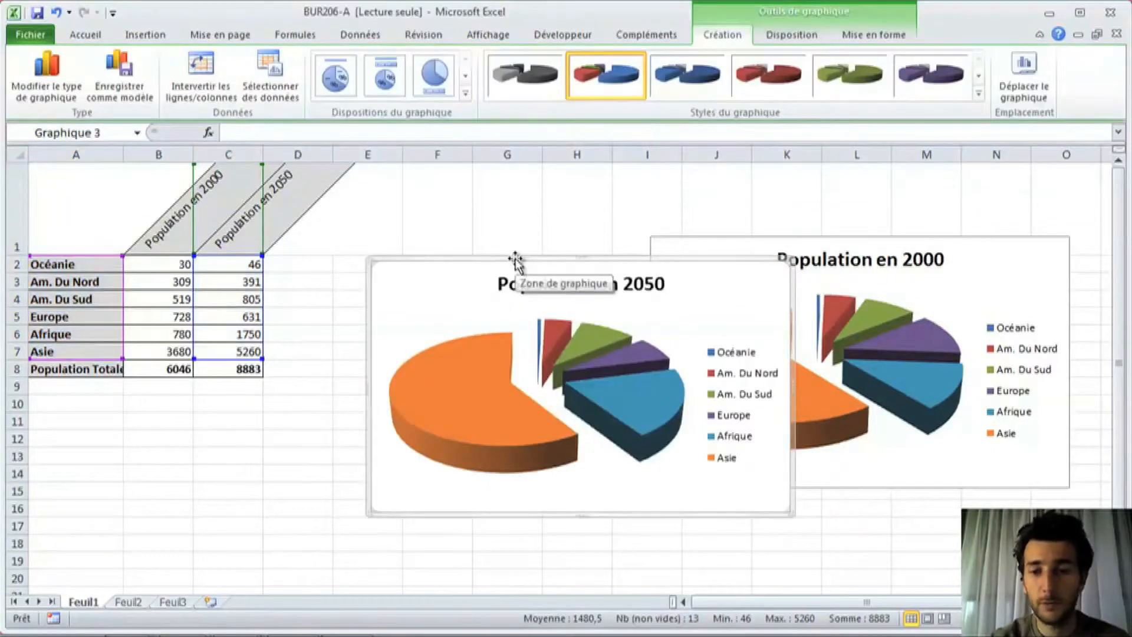
drag(770, 264, 630, 239)
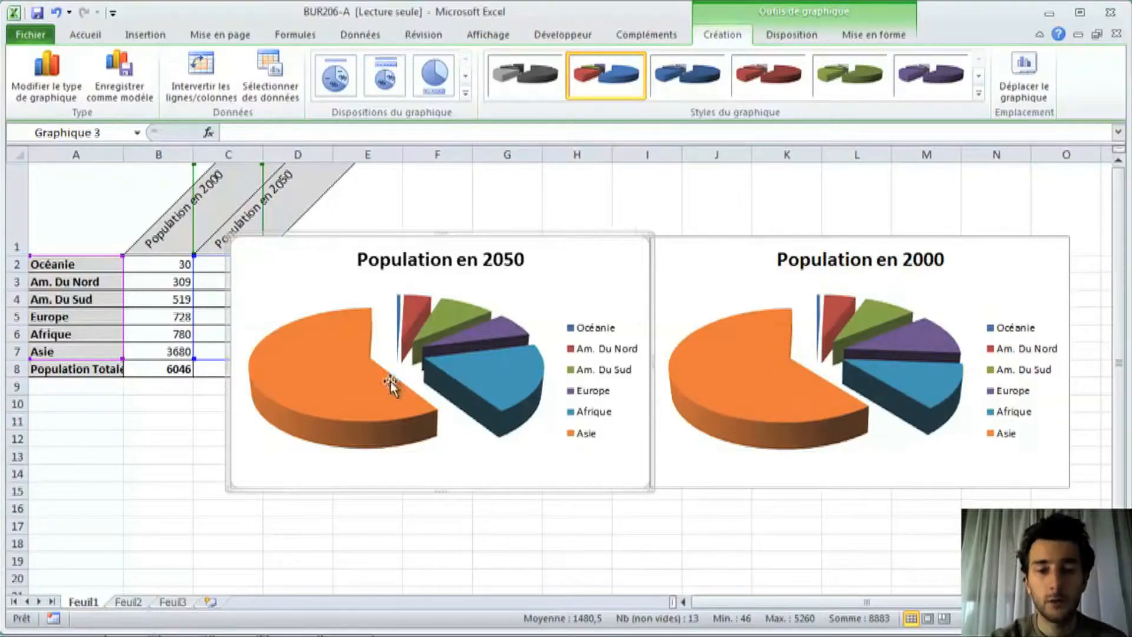
Step: Add data labels to the slices of the Population en 2050 pie chart
click(373, 397)
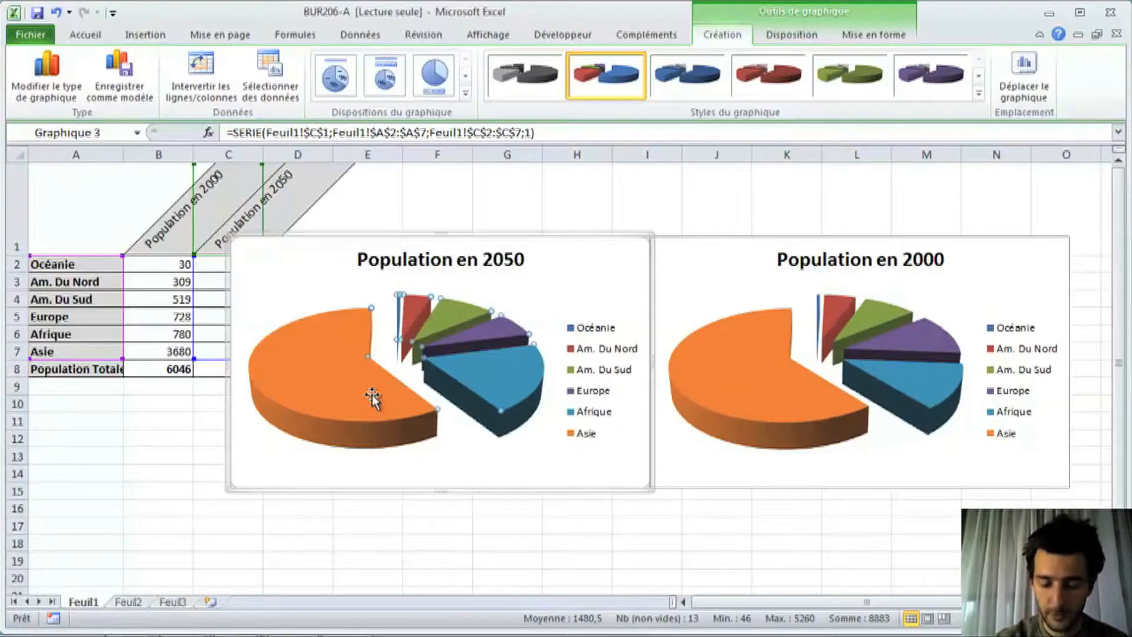
right_click(372, 397)
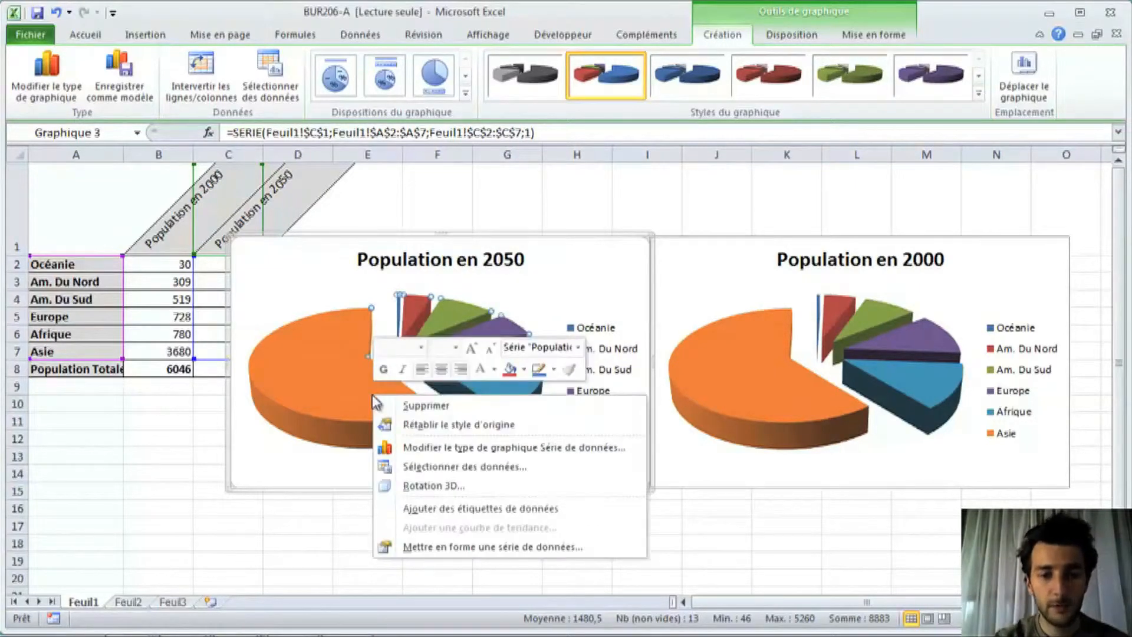
click(451, 509)
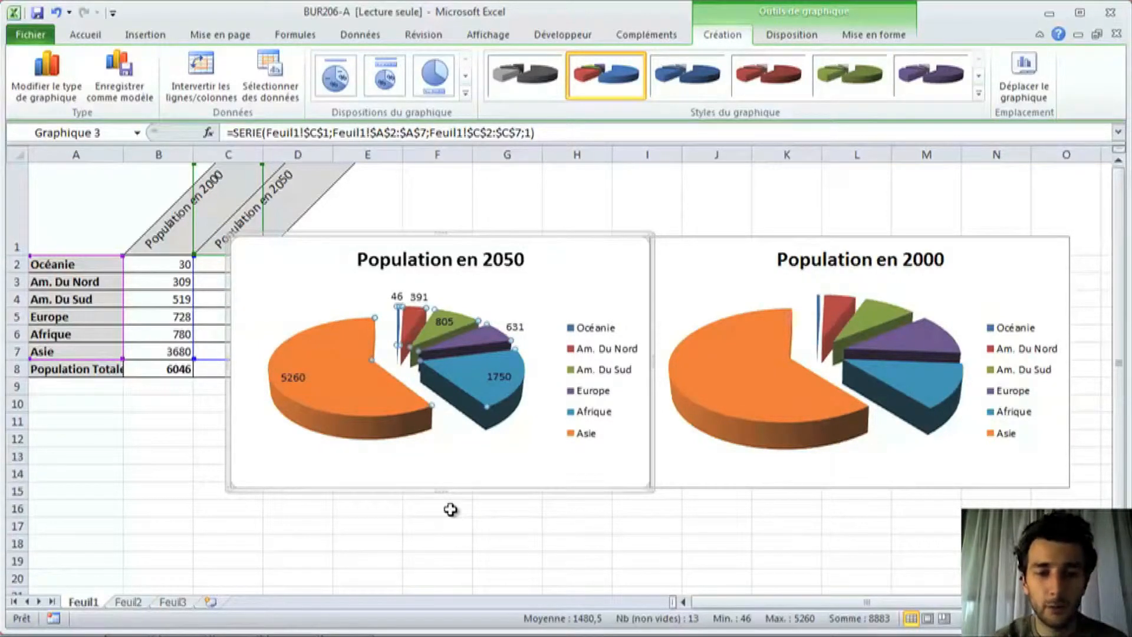
Step: Format the 2050 chart's data labels to show category name and percentage instead of the value
click(292, 379)
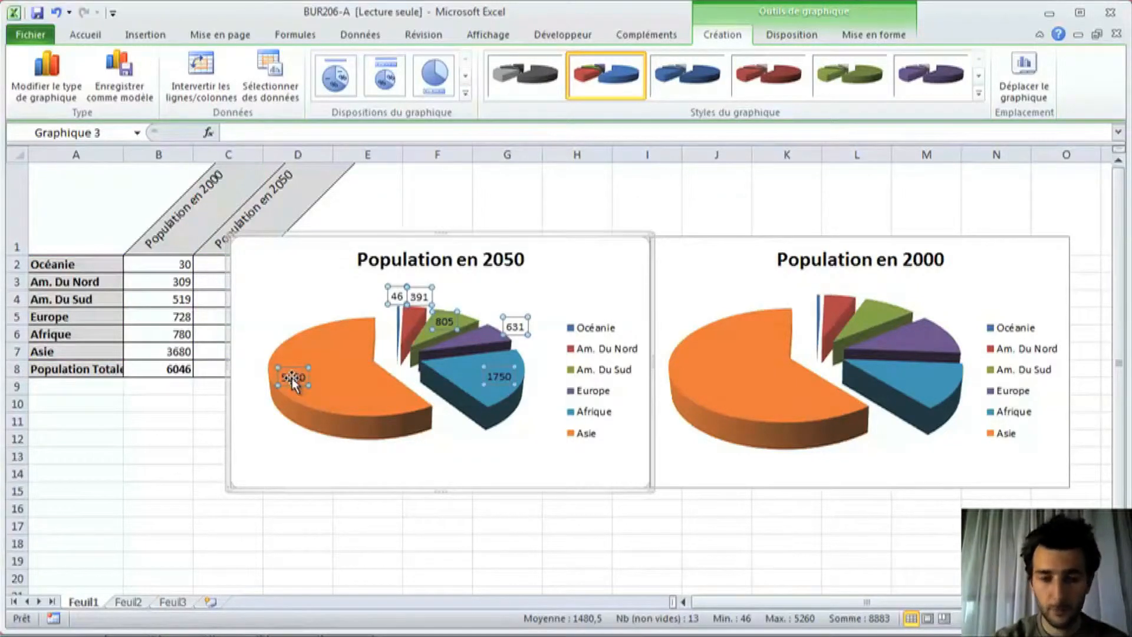
right_click(292, 381)
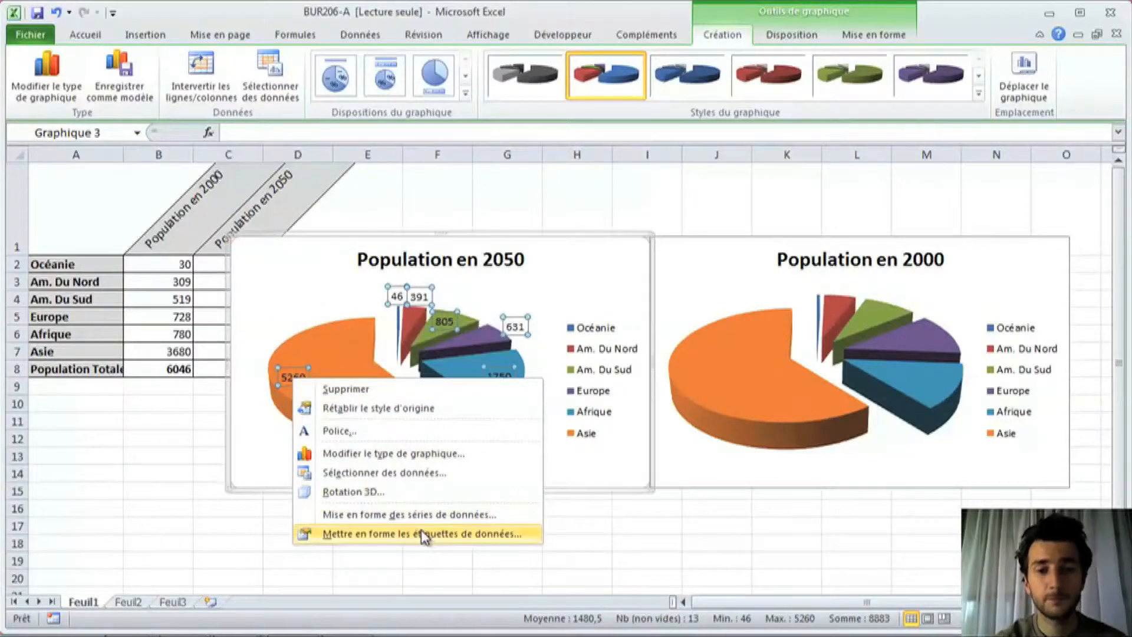
click(423, 533)
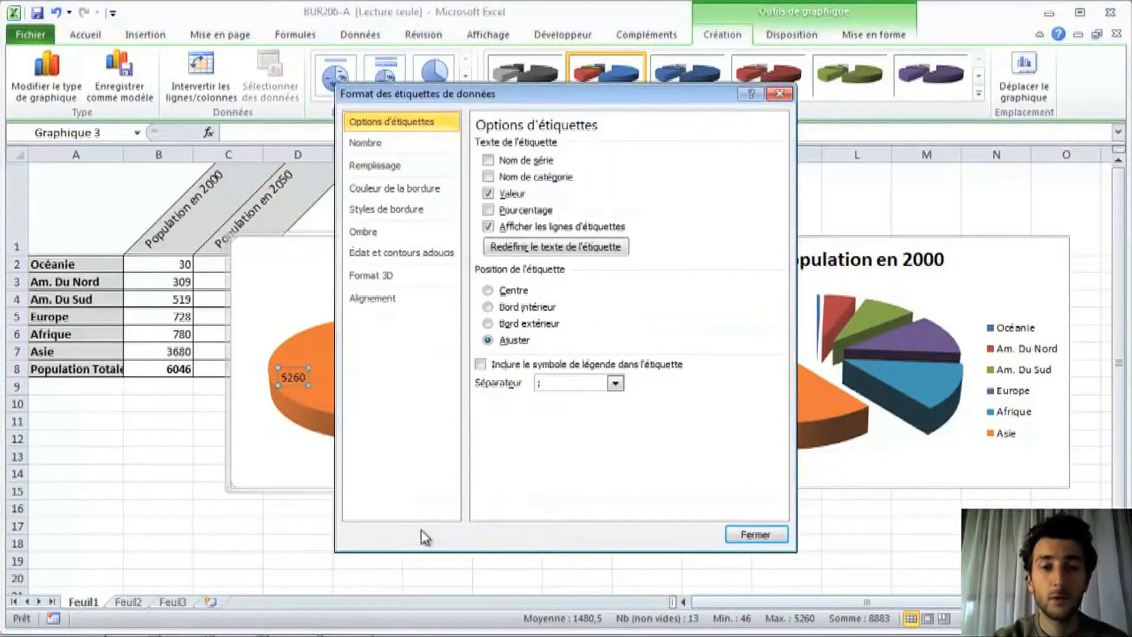
drag(633, 97, 902, 116)
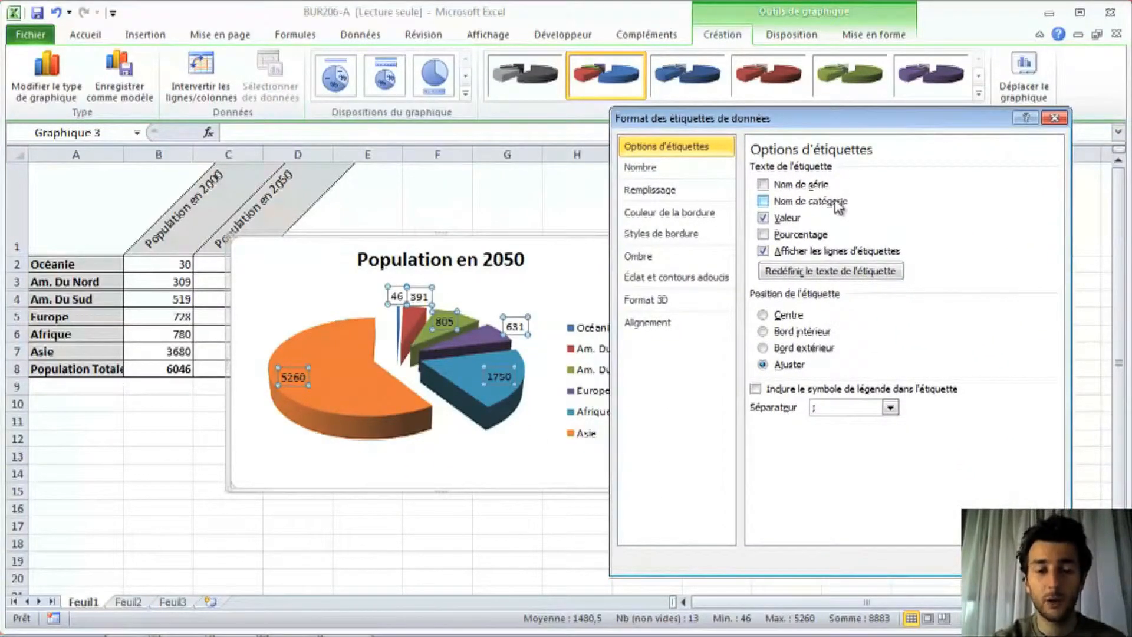
click(763, 218)
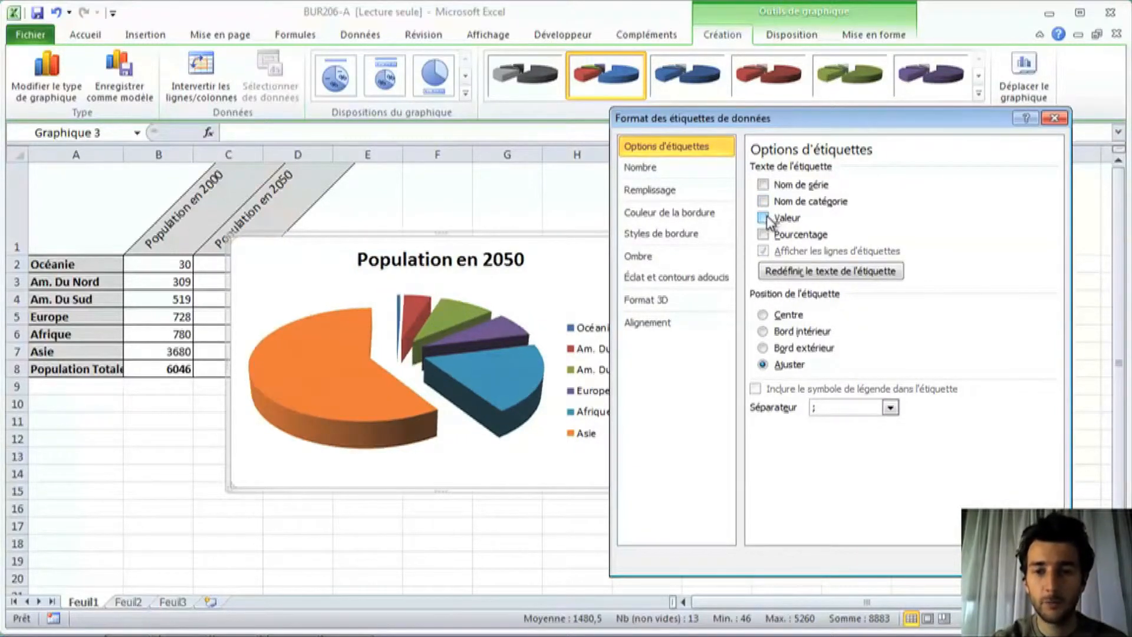
click(764, 234)
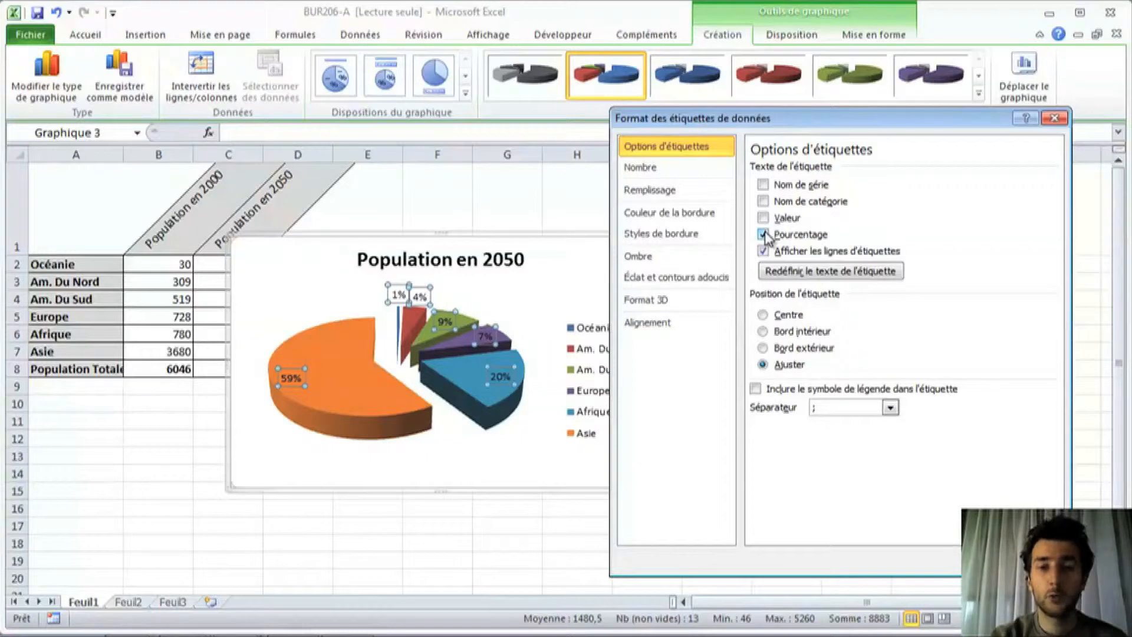
click(764, 201)
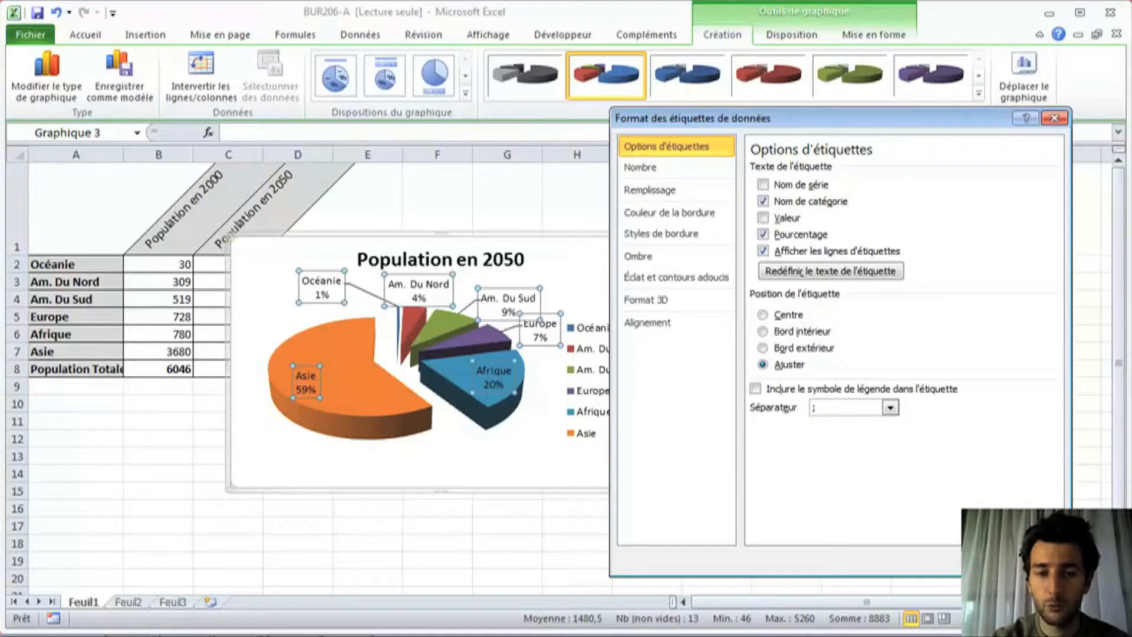
click(1035, 561)
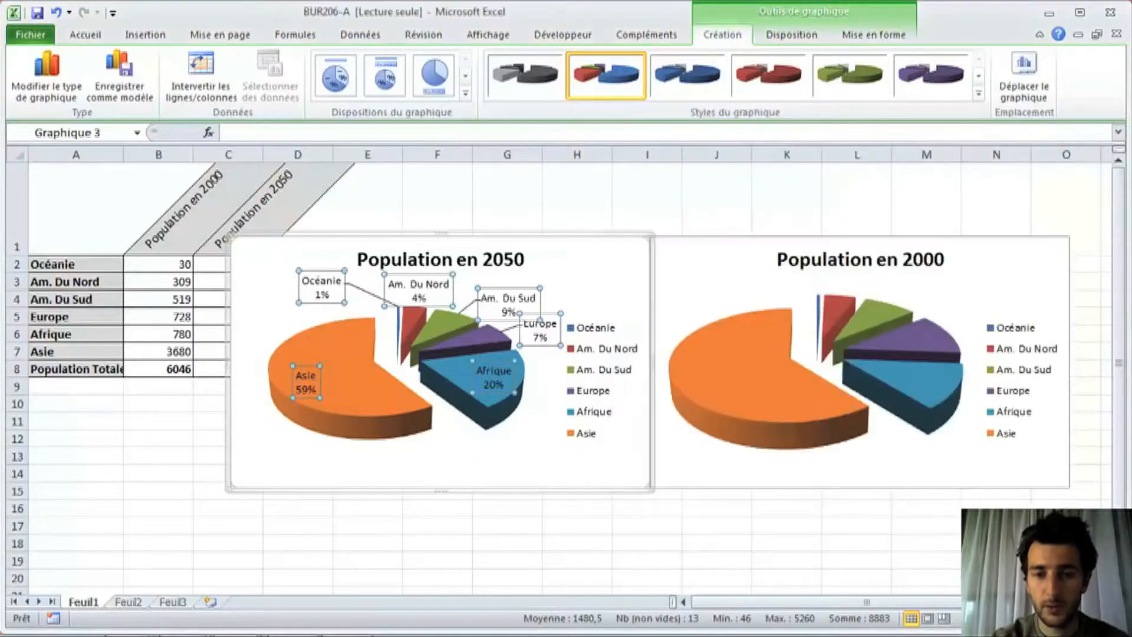
Step: Delete the 2050 chart's legend and reposition the Océanie, Am. Du Nord, Am. Du Sud and Europe labels around their slices
click(619, 324)
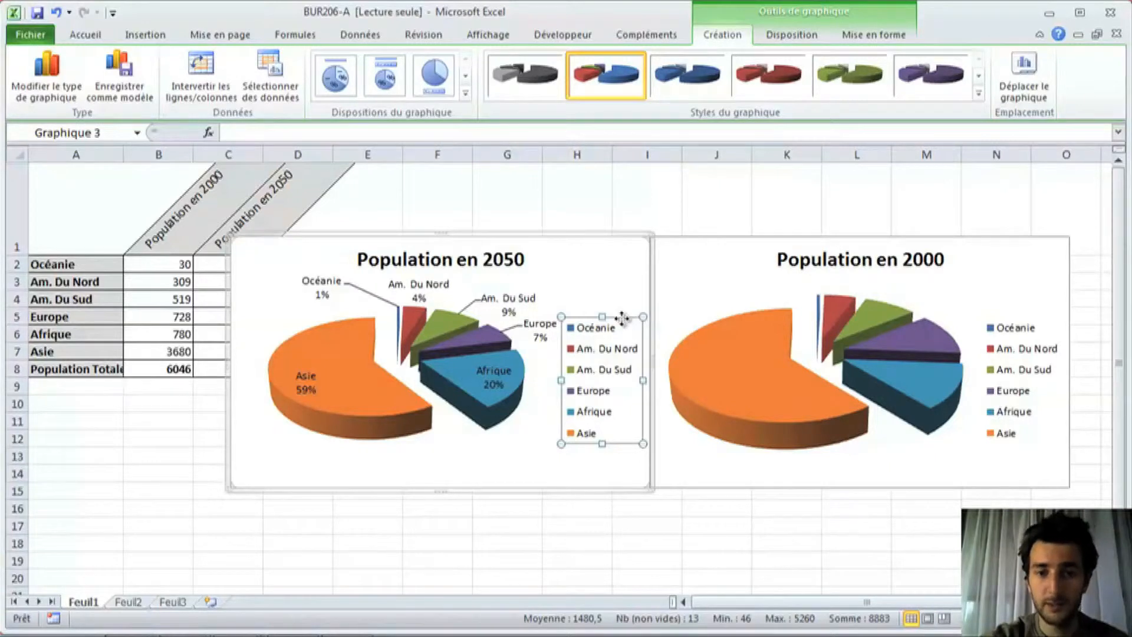
key(Delete)
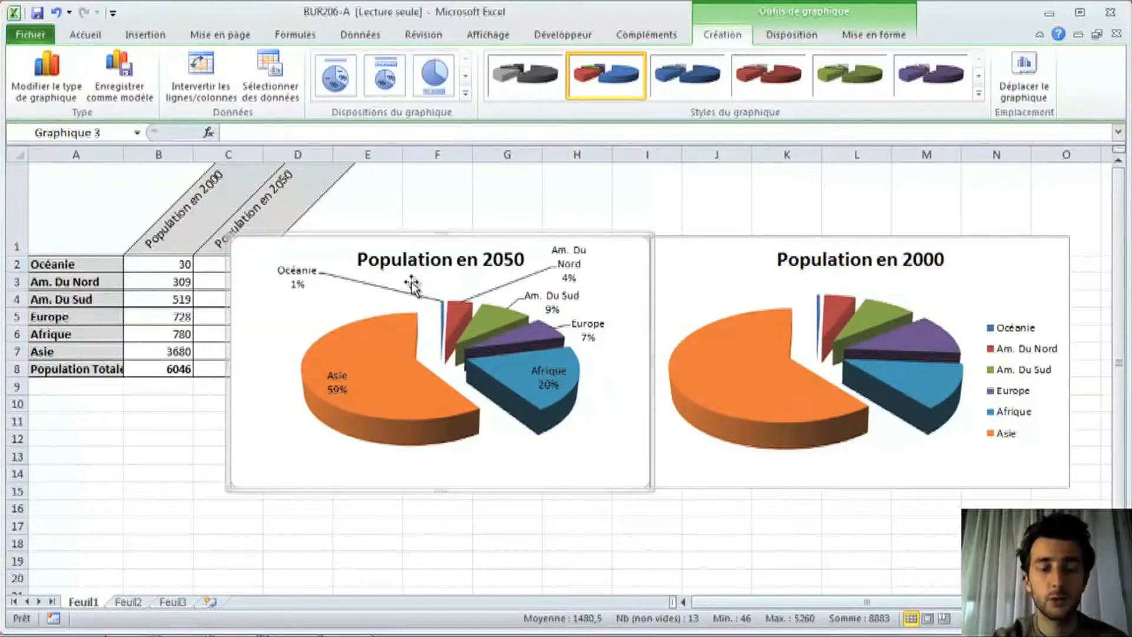
click(316, 273)
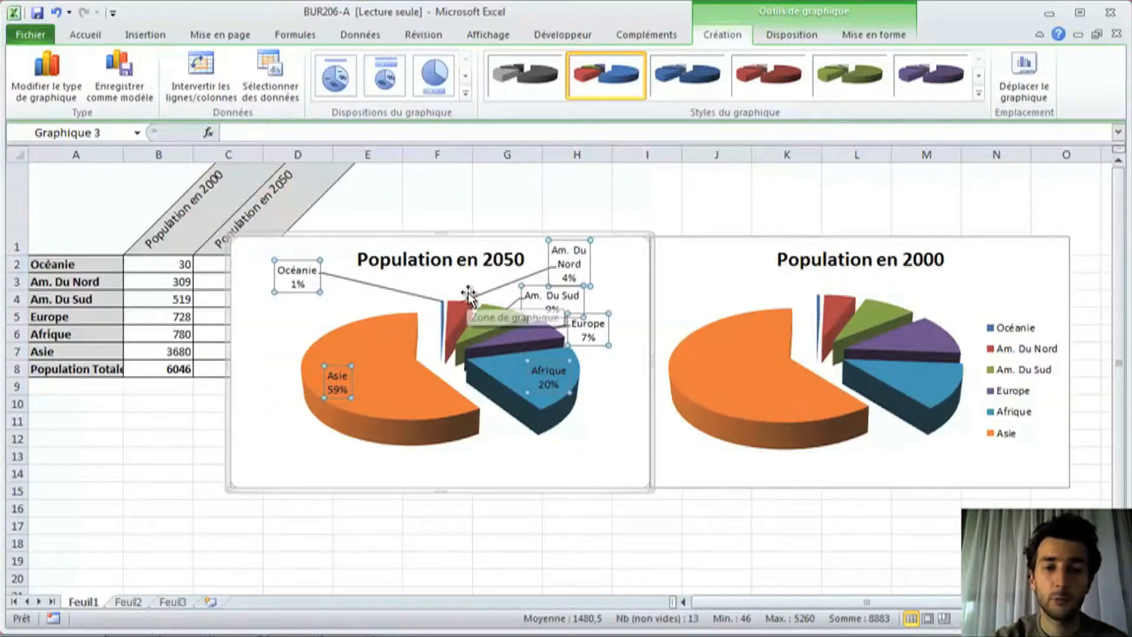
click(297, 282)
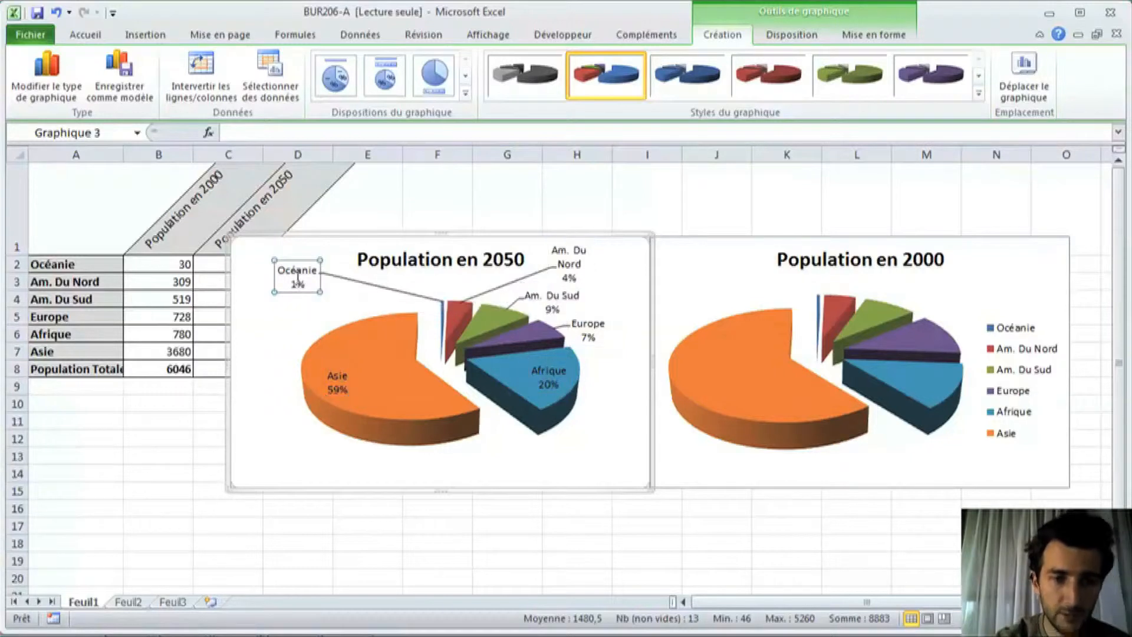
drag(305, 261, 418, 277)
drag(567, 264, 487, 267)
drag(591, 293, 568, 308)
click(619, 454)
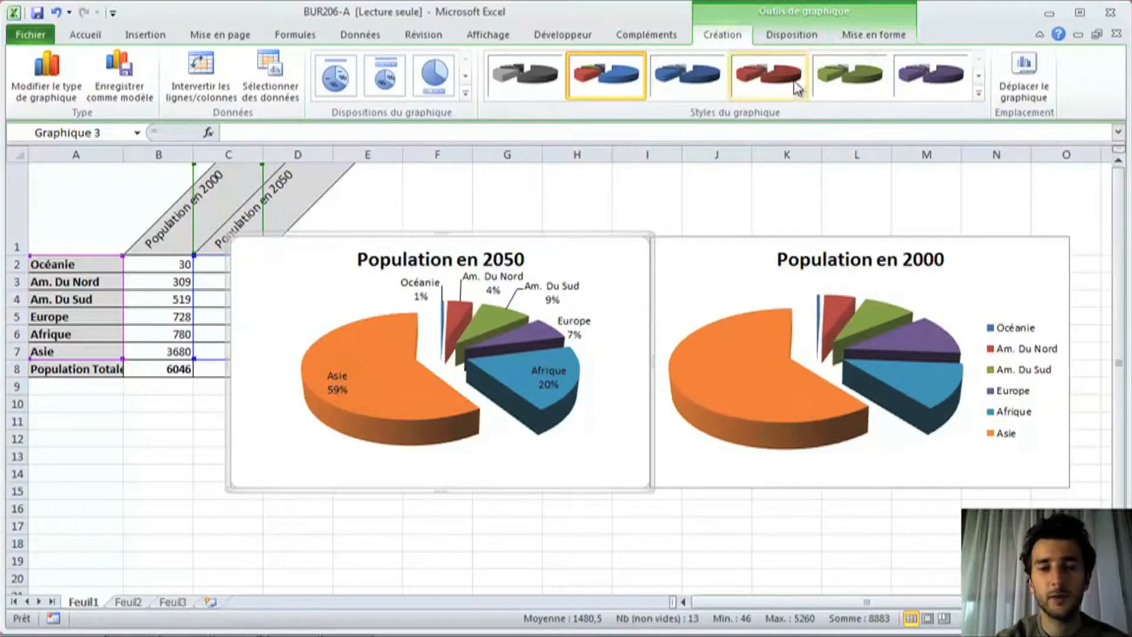
Step: Try chart layouts on the Population en 2050 chart: category labels only, legend only, and percentages with a legend
click(566, 204)
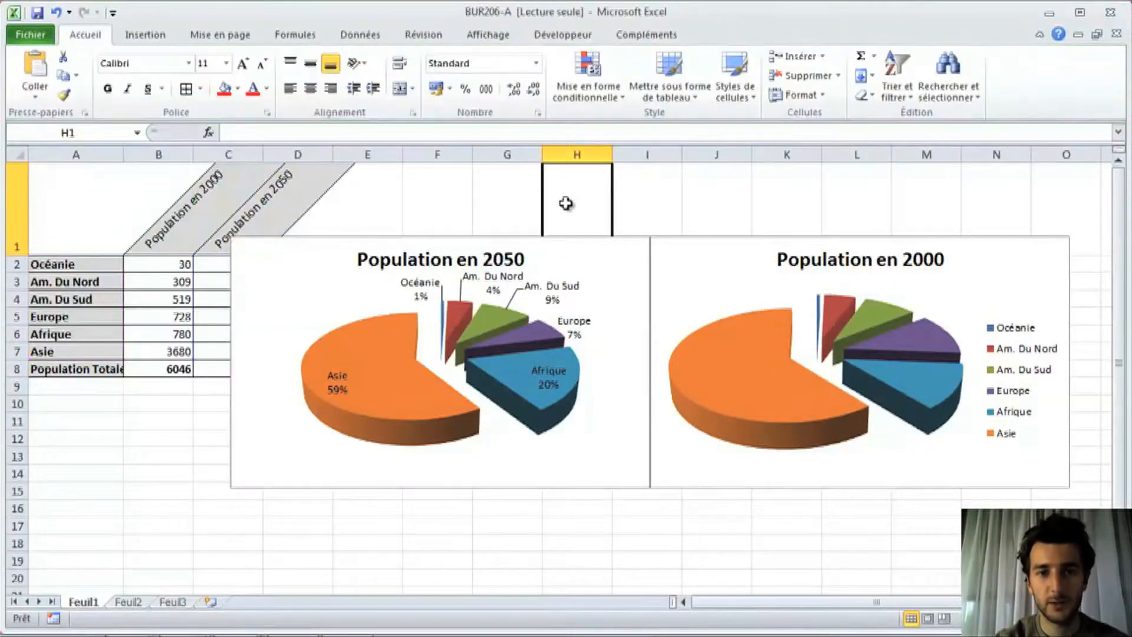
click(536, 353)
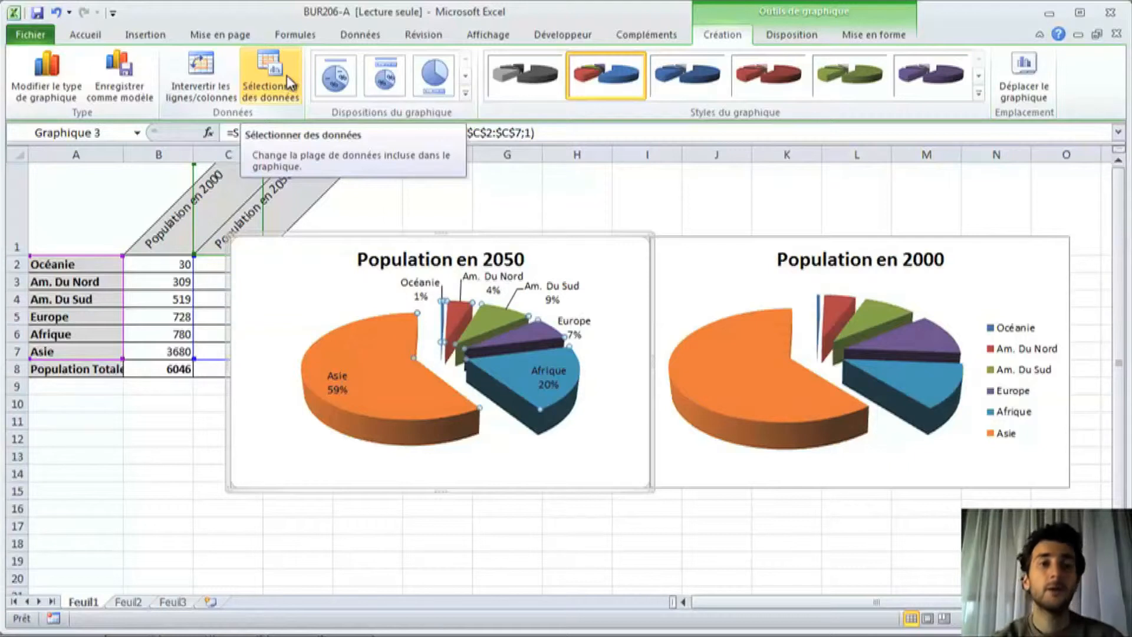
click(469, 93)
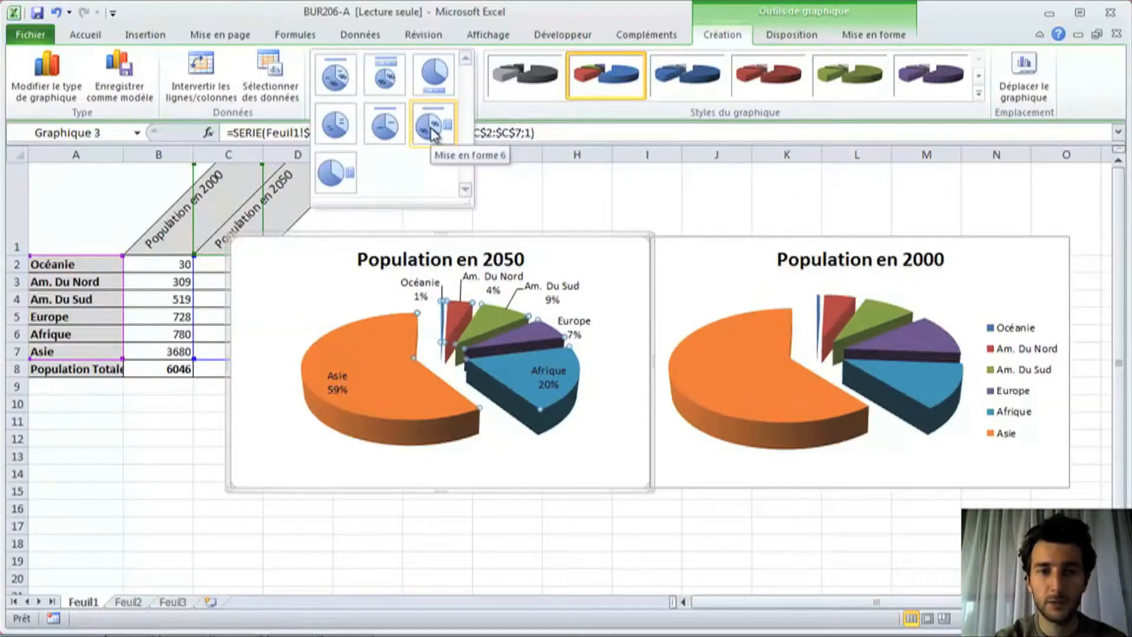
click(385, 127)
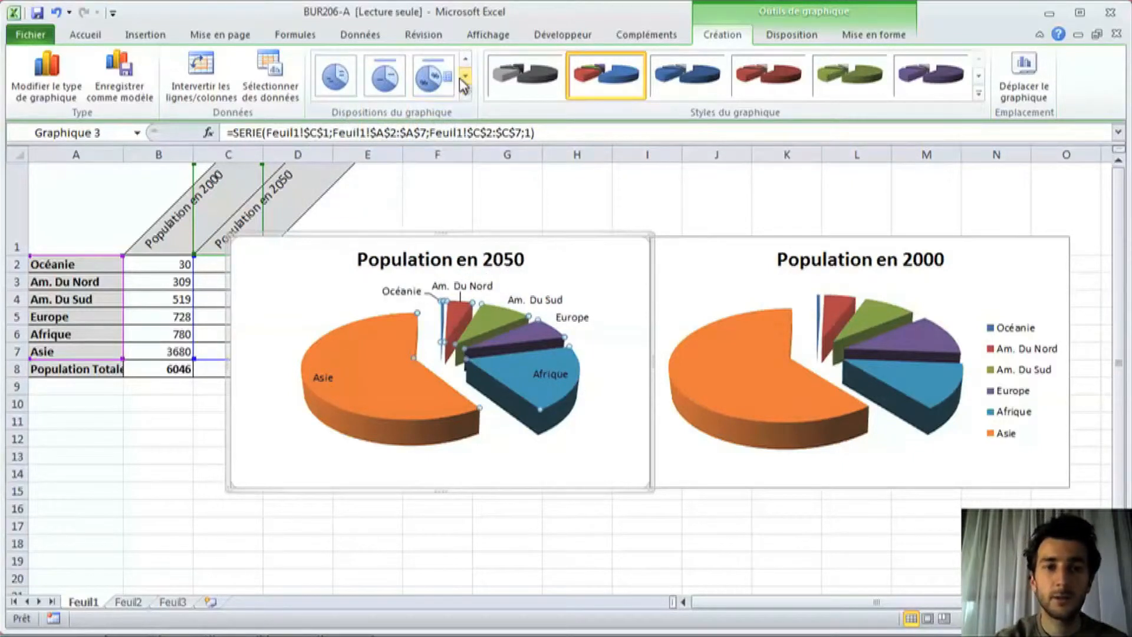
click(339, 90)
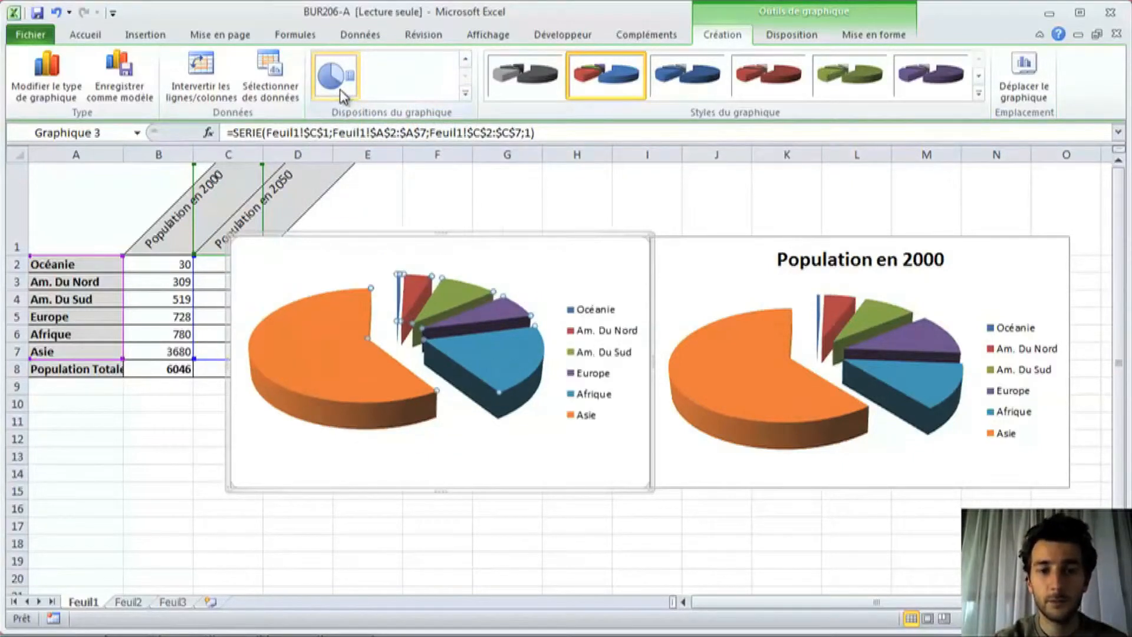
click(466, 60)
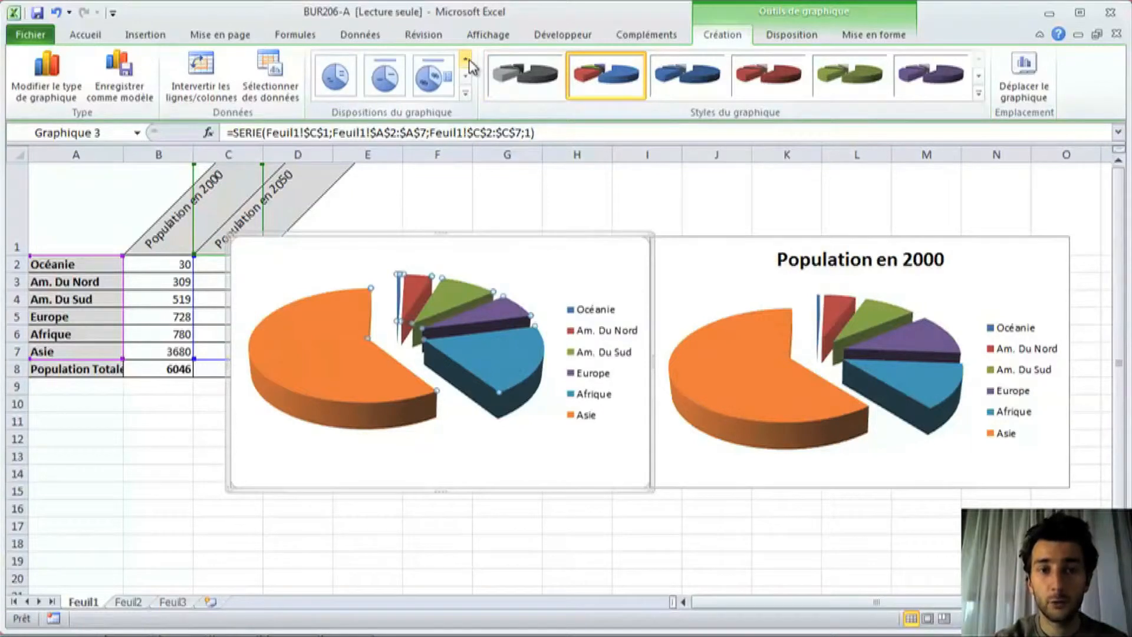
click(447, 78)
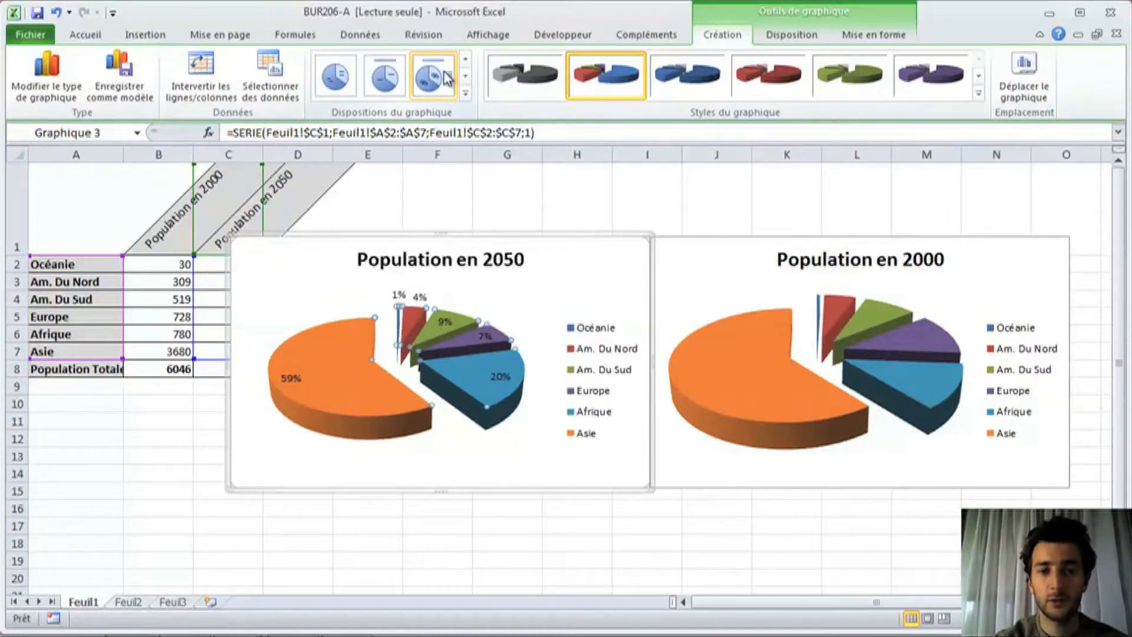
Step: Give the 2050 chart the layout with title, category names and percentages, and the shaded multicolour chart style
click(466, 76)
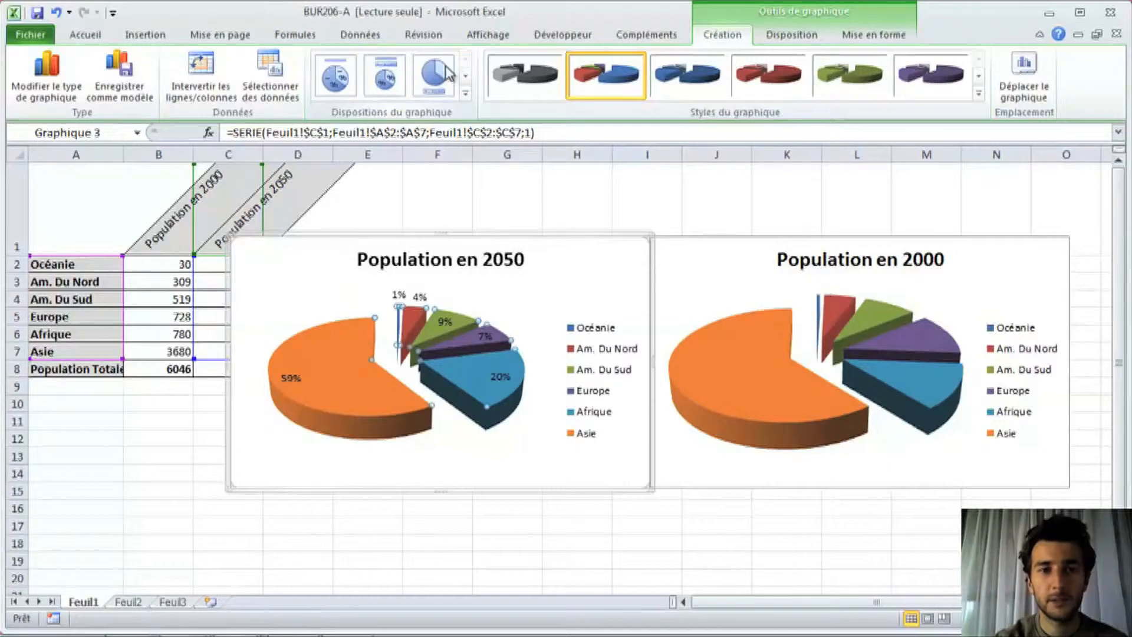
click(356, 88)
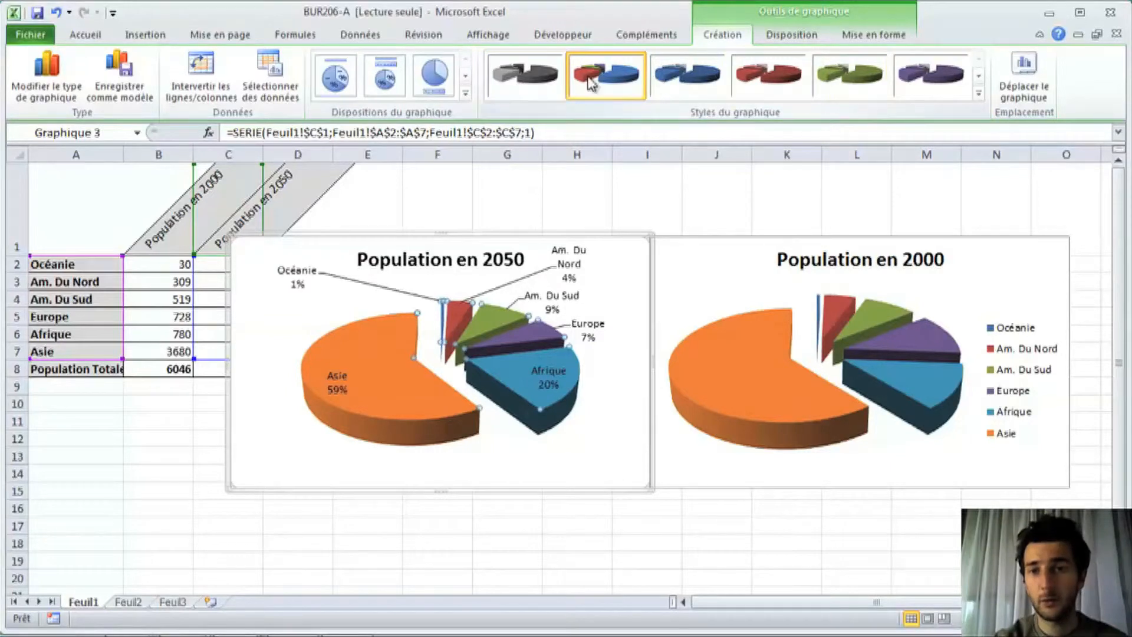
click(789, 86)
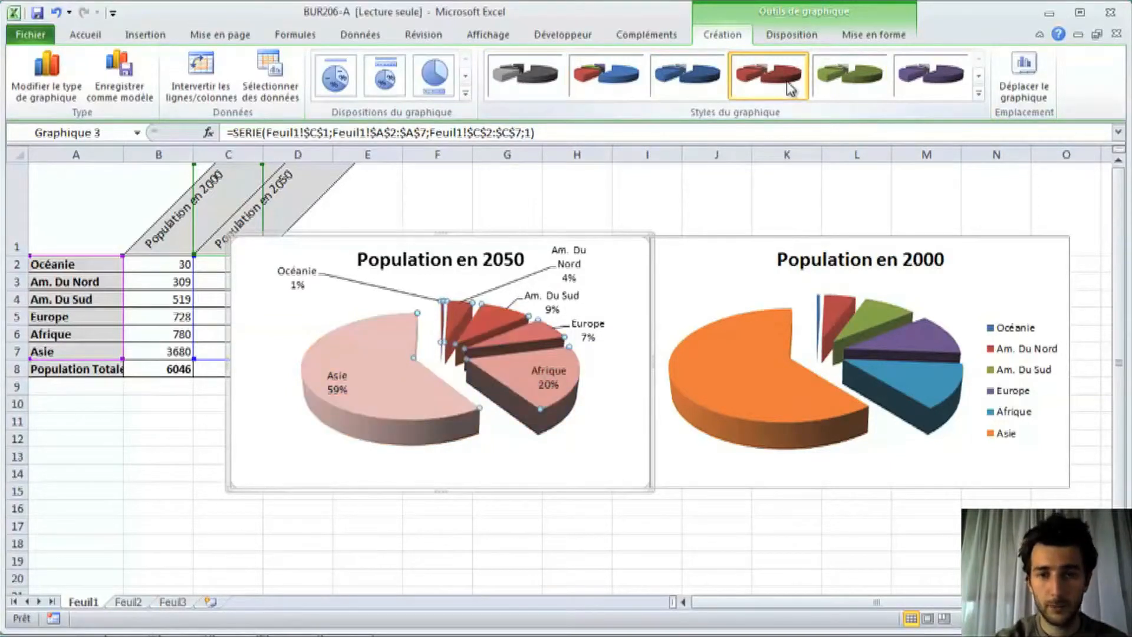
click(849, 79)
click(979, 93)
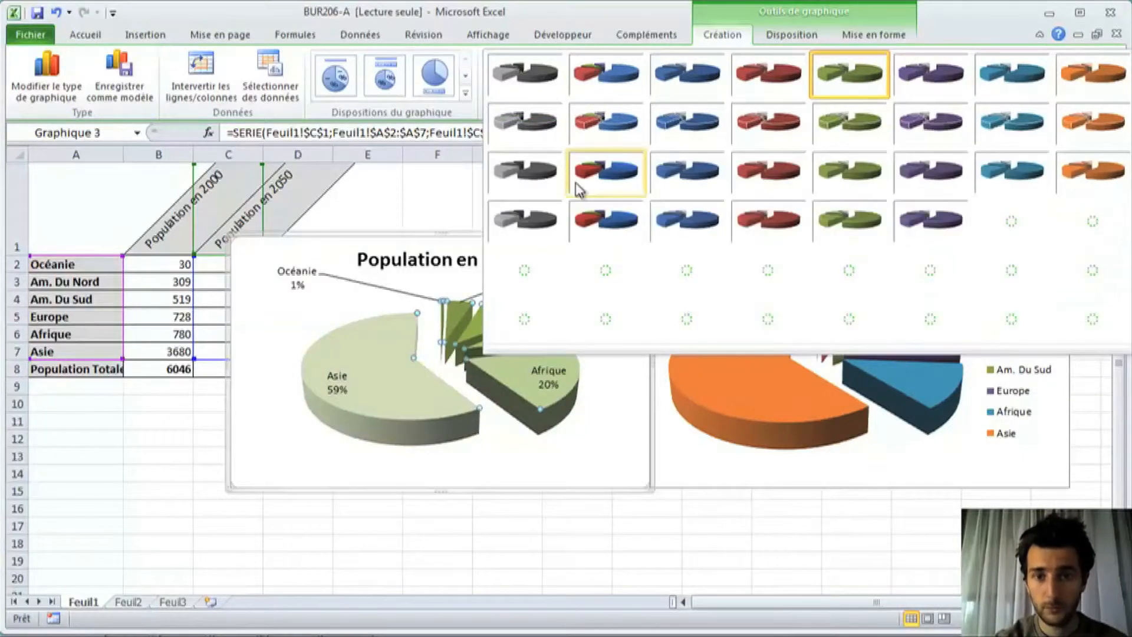
click(587, 174)
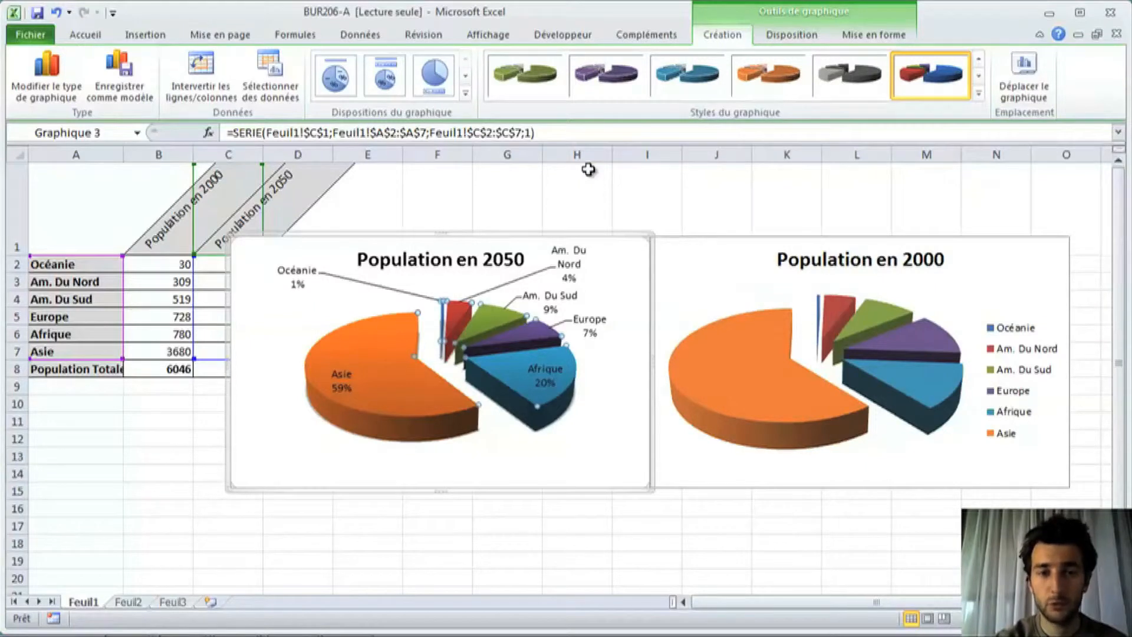
click(791, 37)
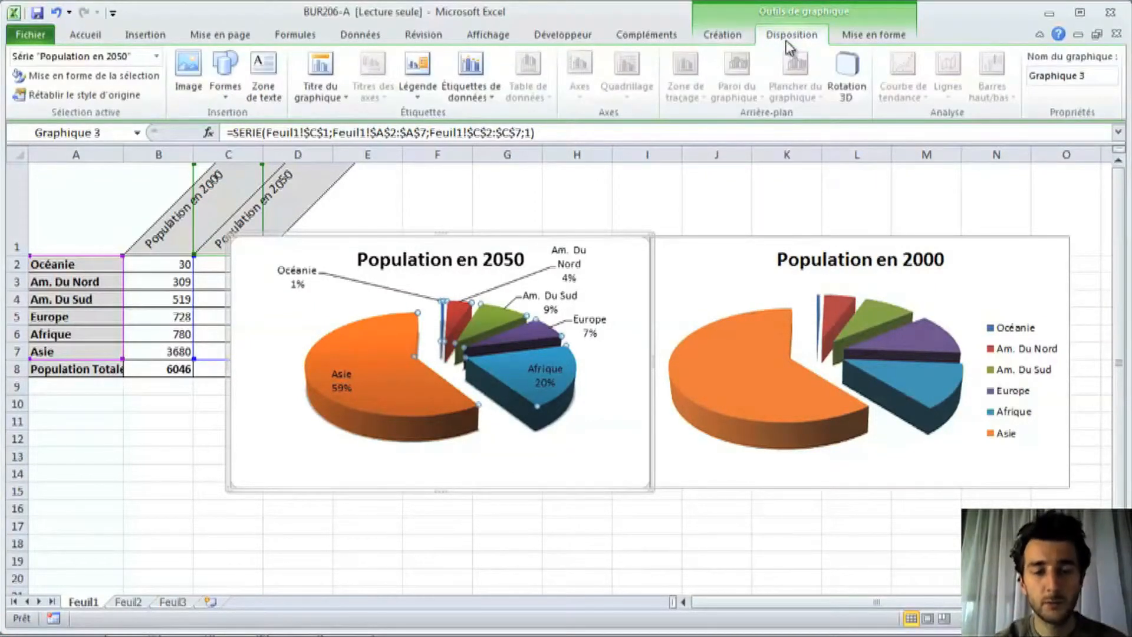
click(334, 109)
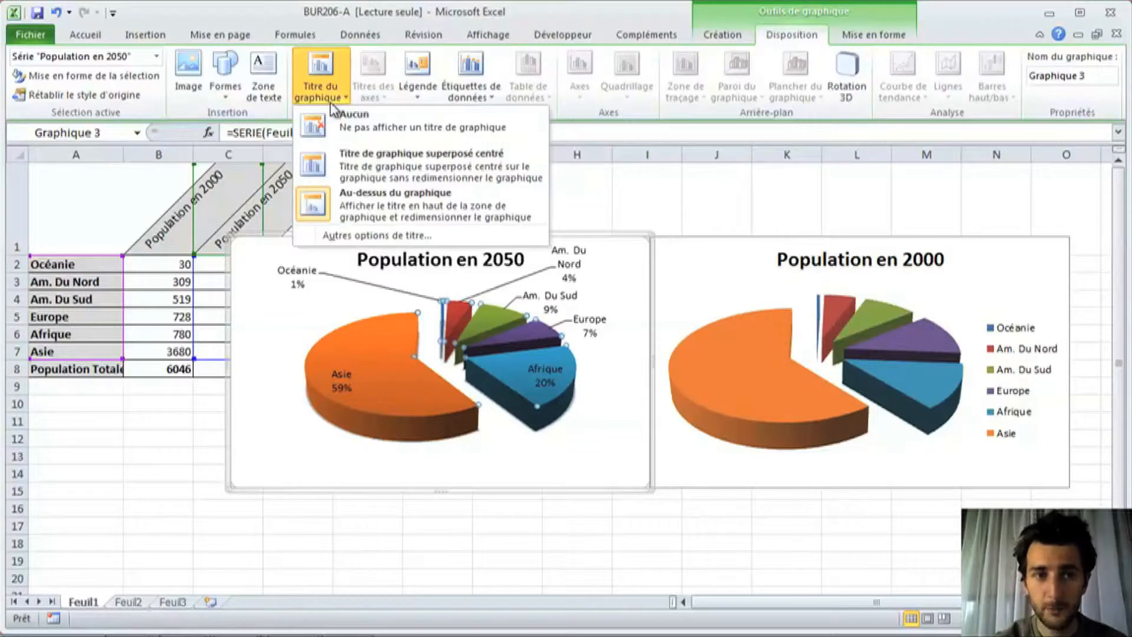
click(427, 92)
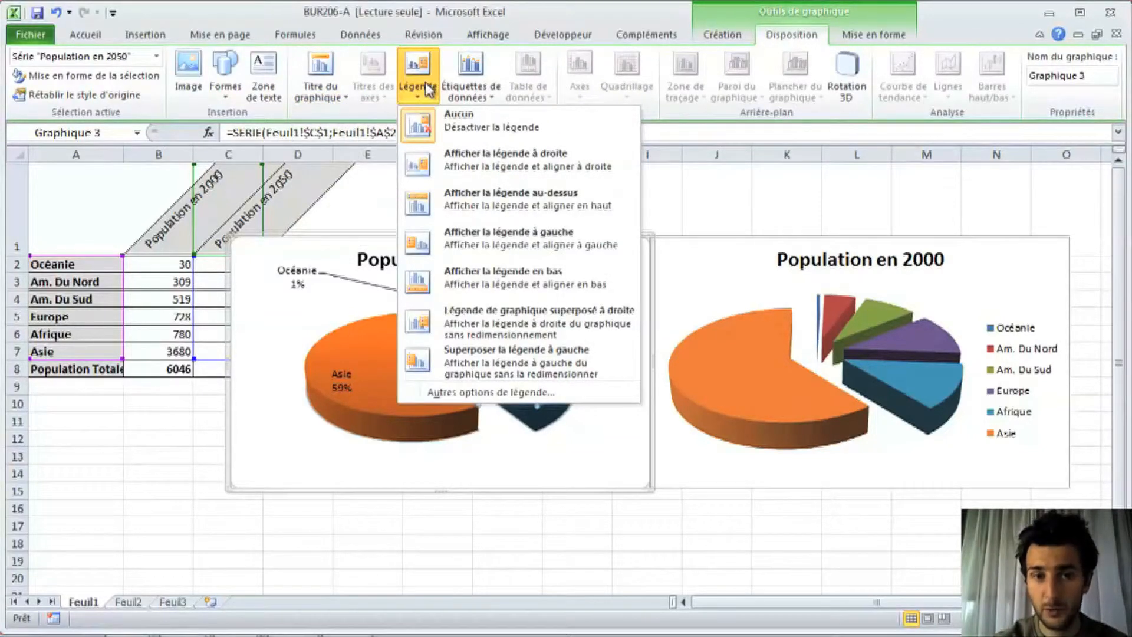
click(467, 99)
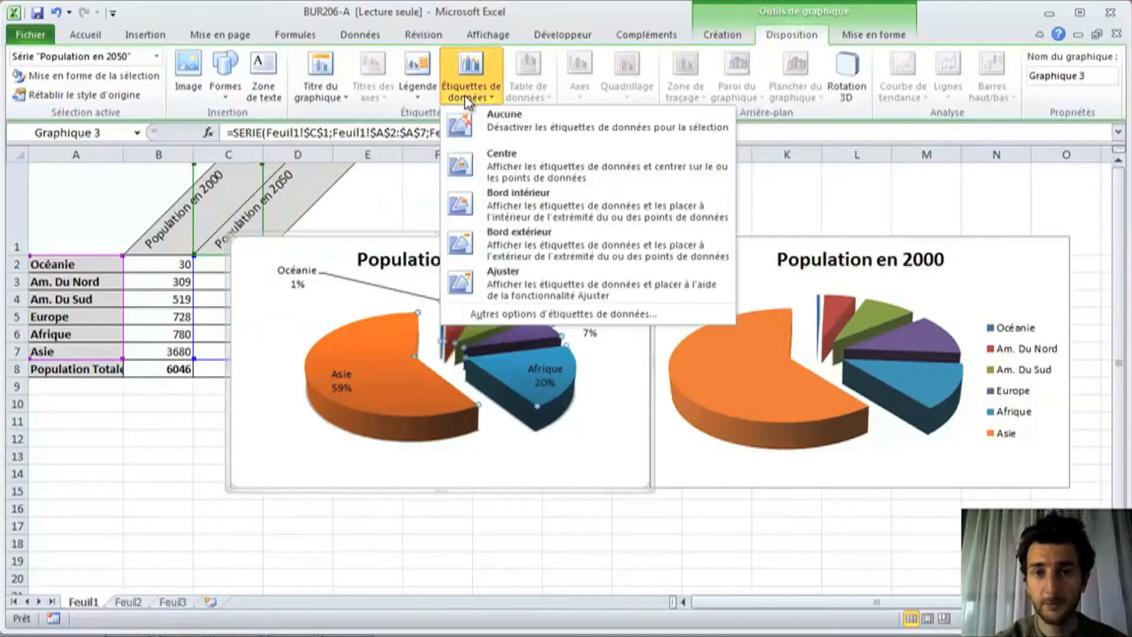
click(553, 78)
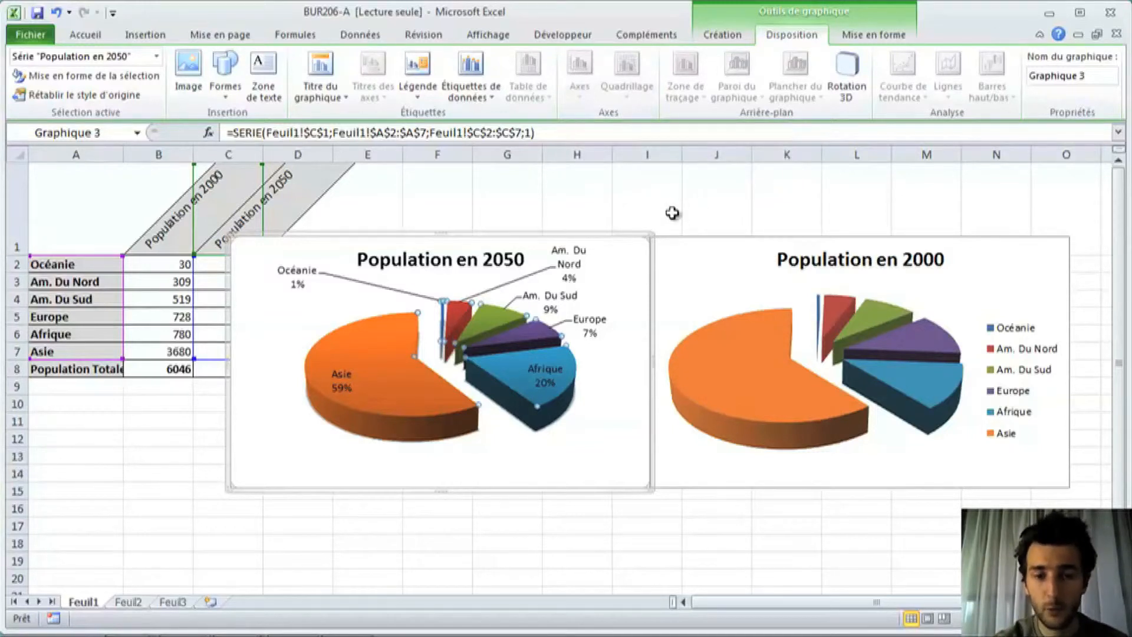
Step: Set the 2050 chart's 3D rotation to X 50° and Y 30° with a perspective of 20°
click(847, 100)
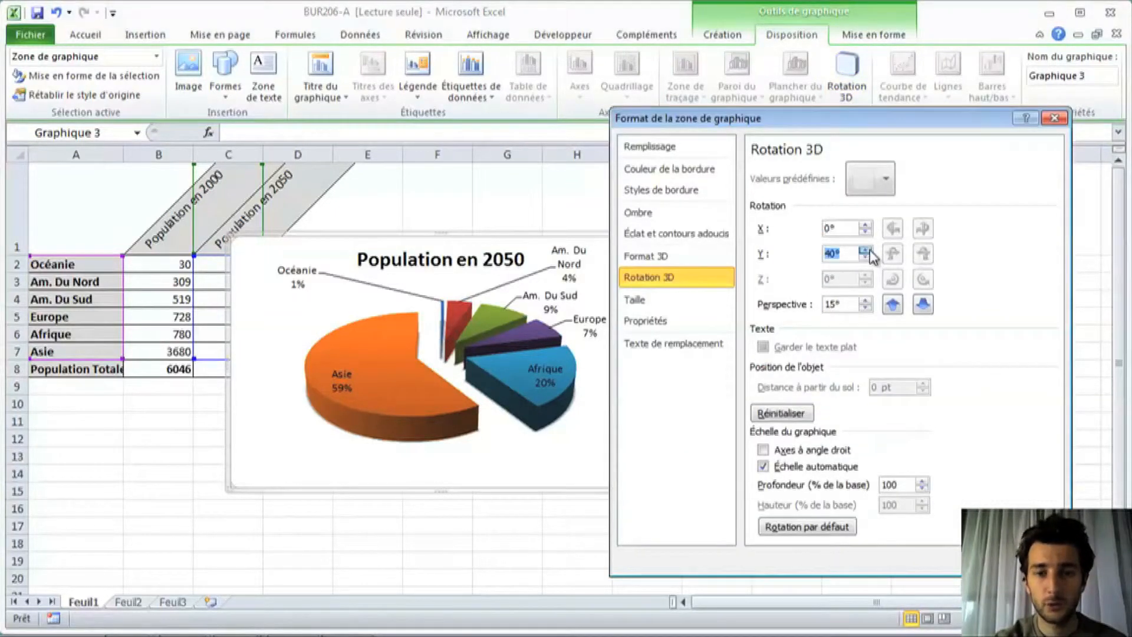
click(870, 249)
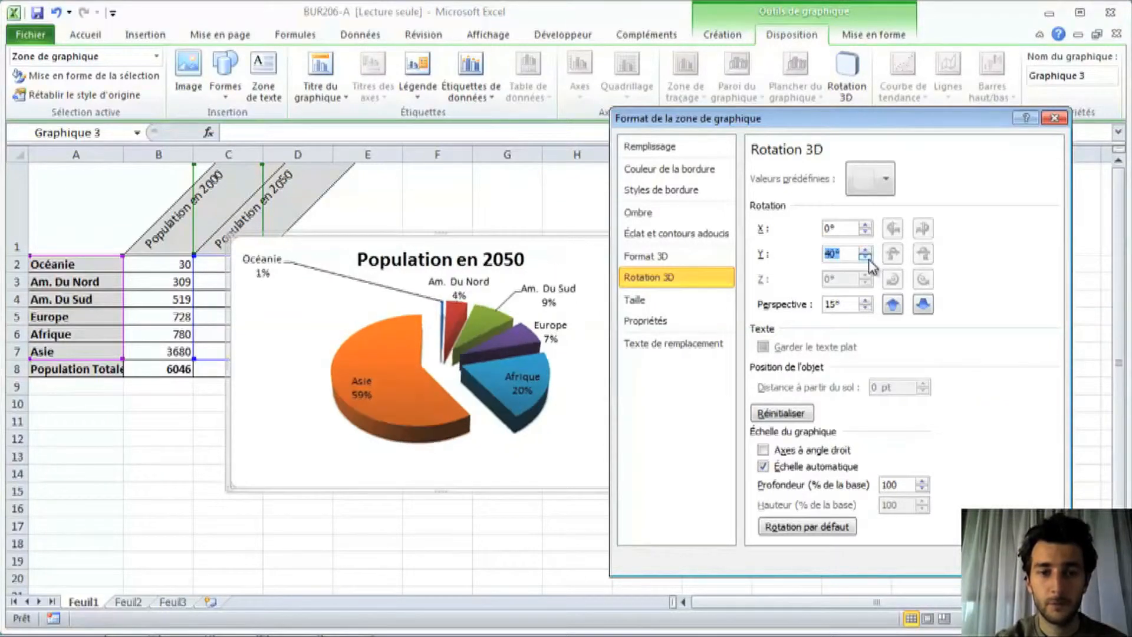
click(866, 302)
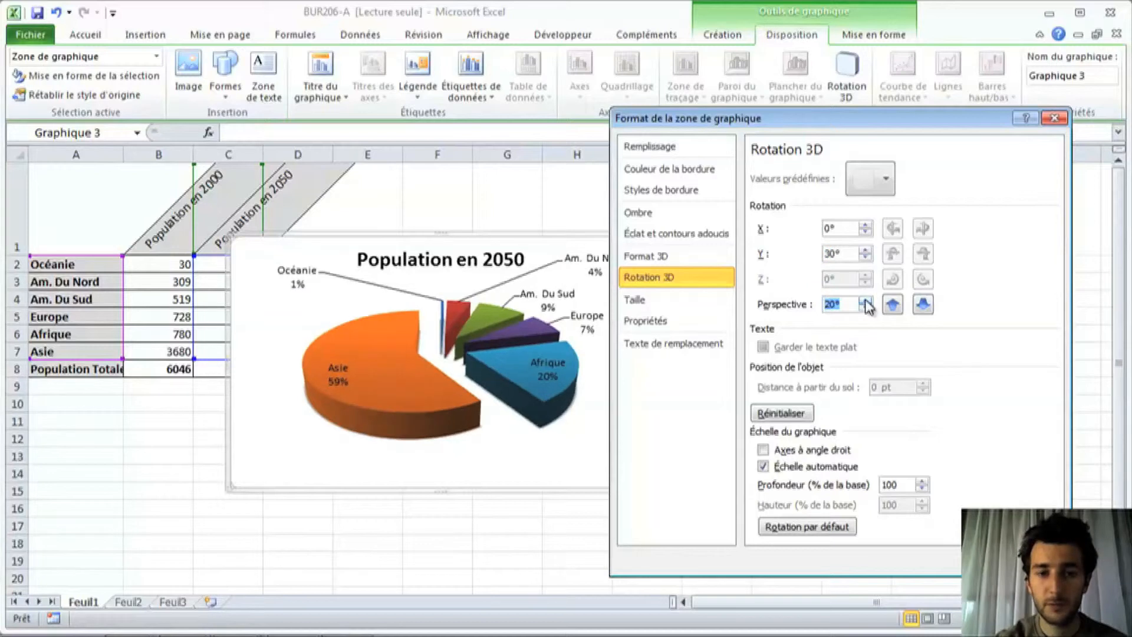
click(865, 226)
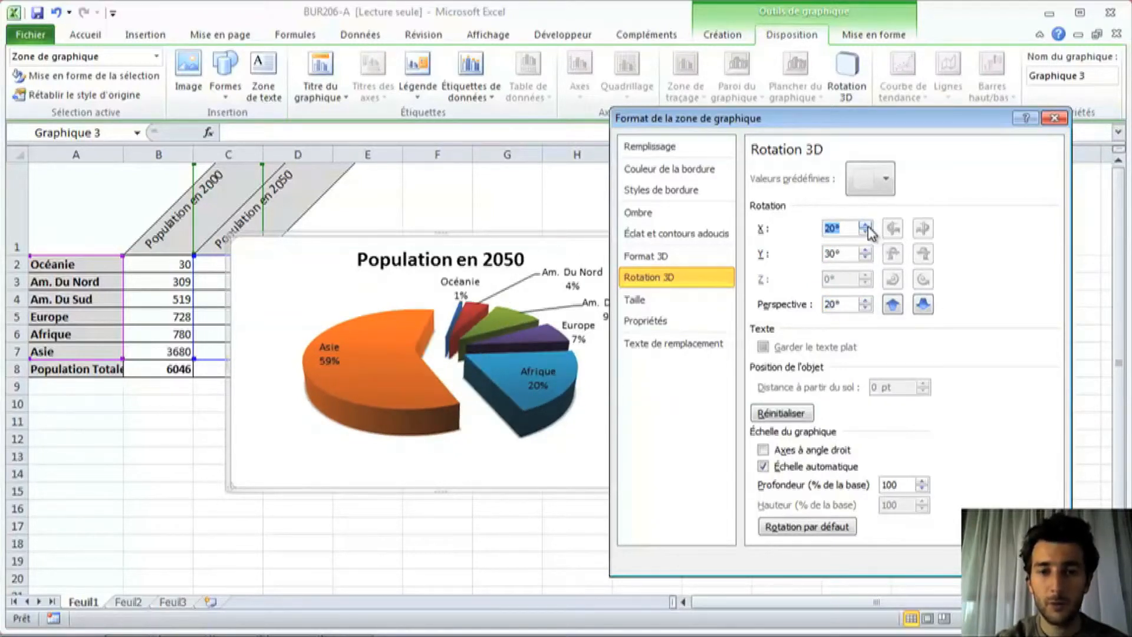
click(866, 226)
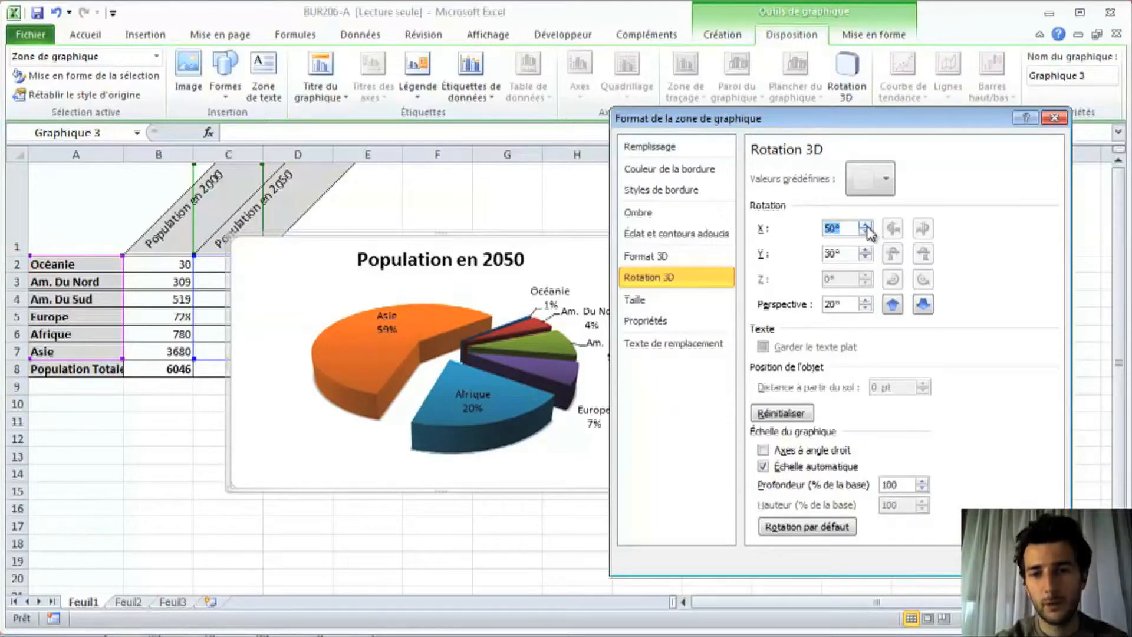
click(1035, 560)
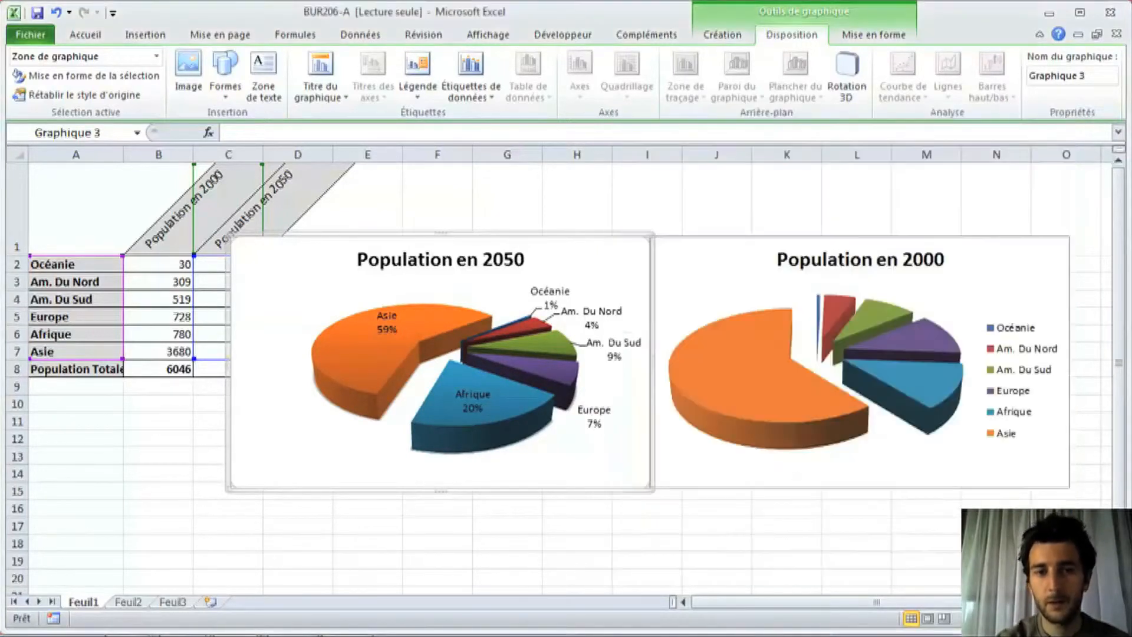
Step: Apply a grey WordArt style to the title of the Population en 2050 chart
click(874, 37)
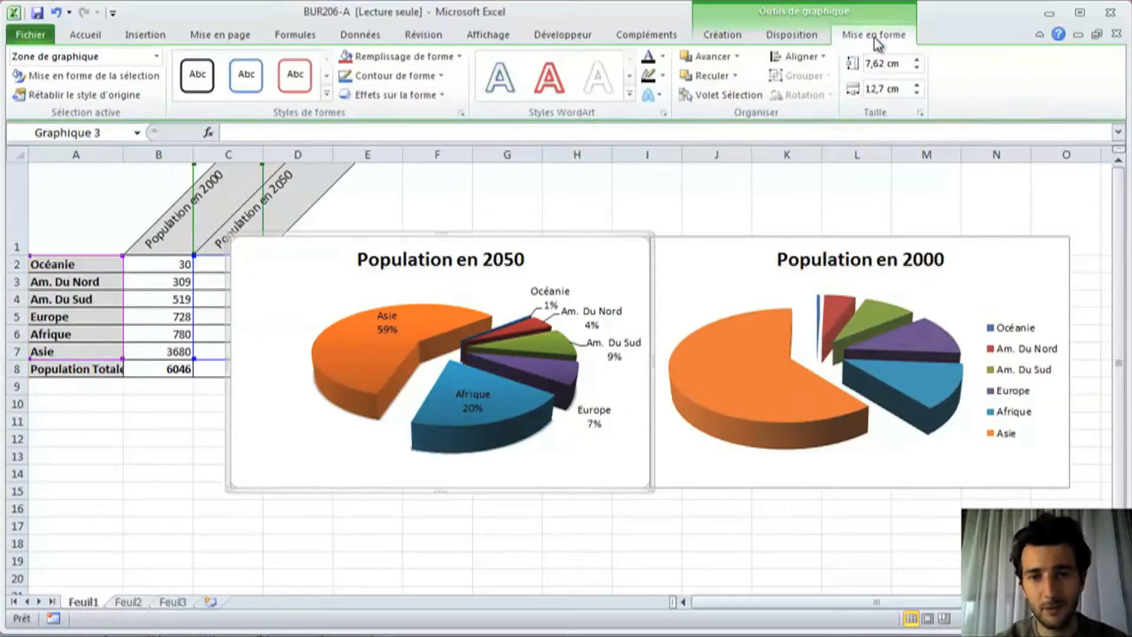
click(458, 265)
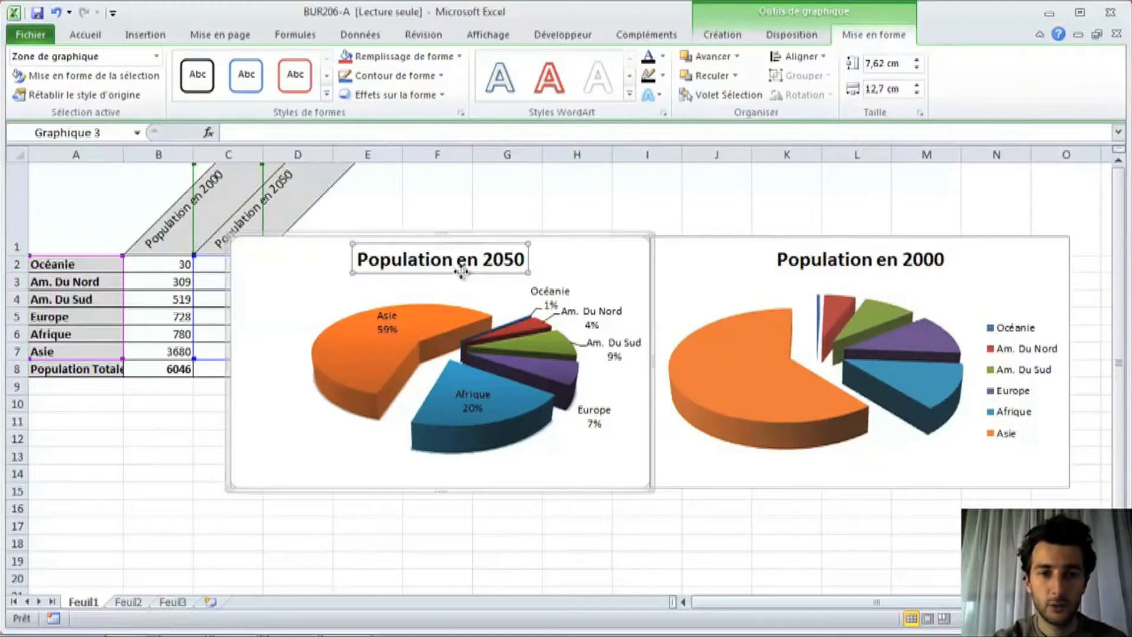
click(629, 76)
click(629, 76)
click(630, 76)
click(560, 89)
click(630, 76)
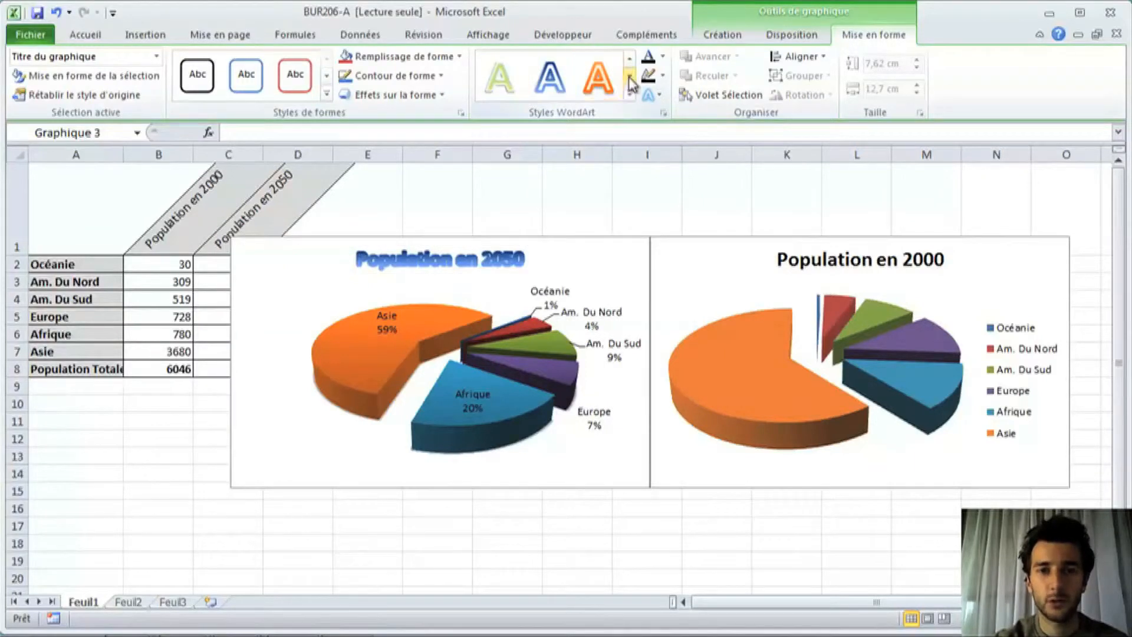
click(630, 75)
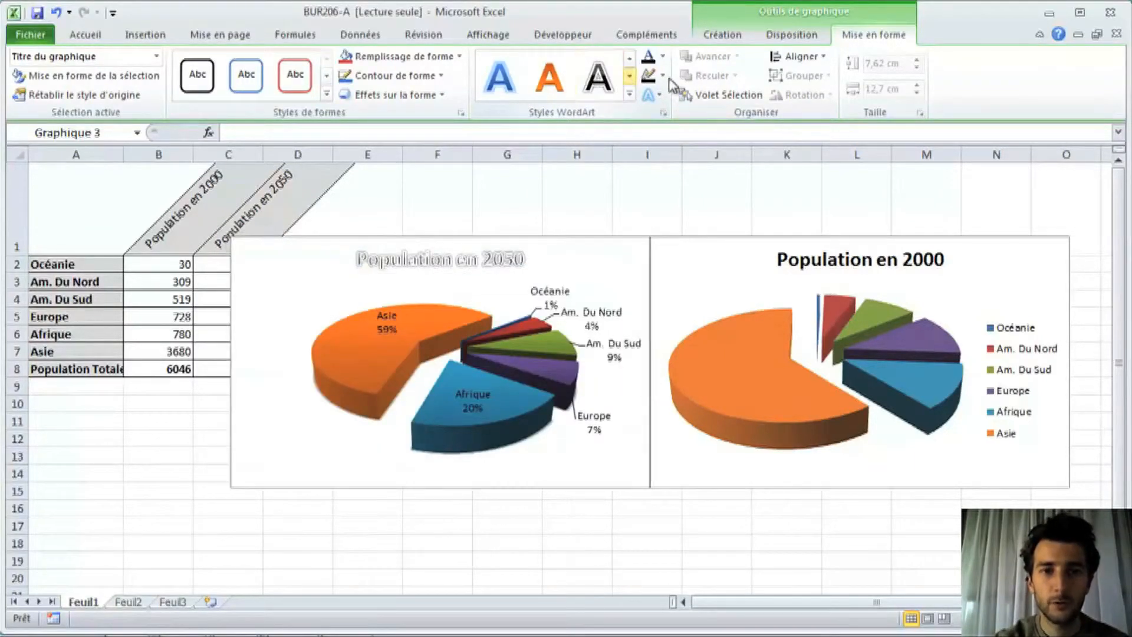
click(630, 59)
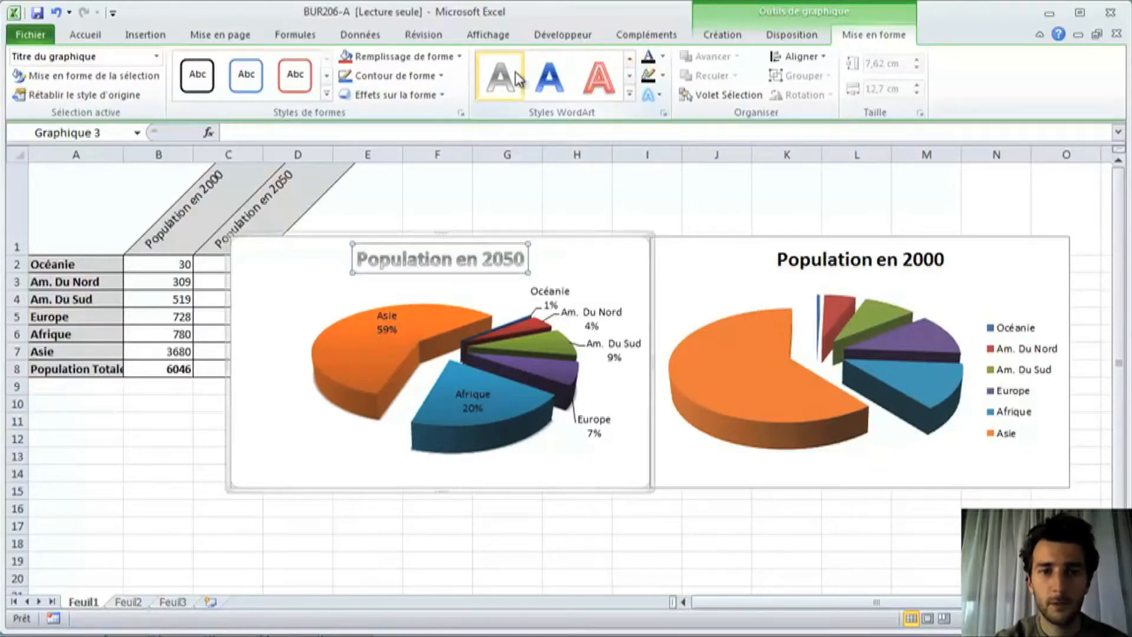
click(617, 203)
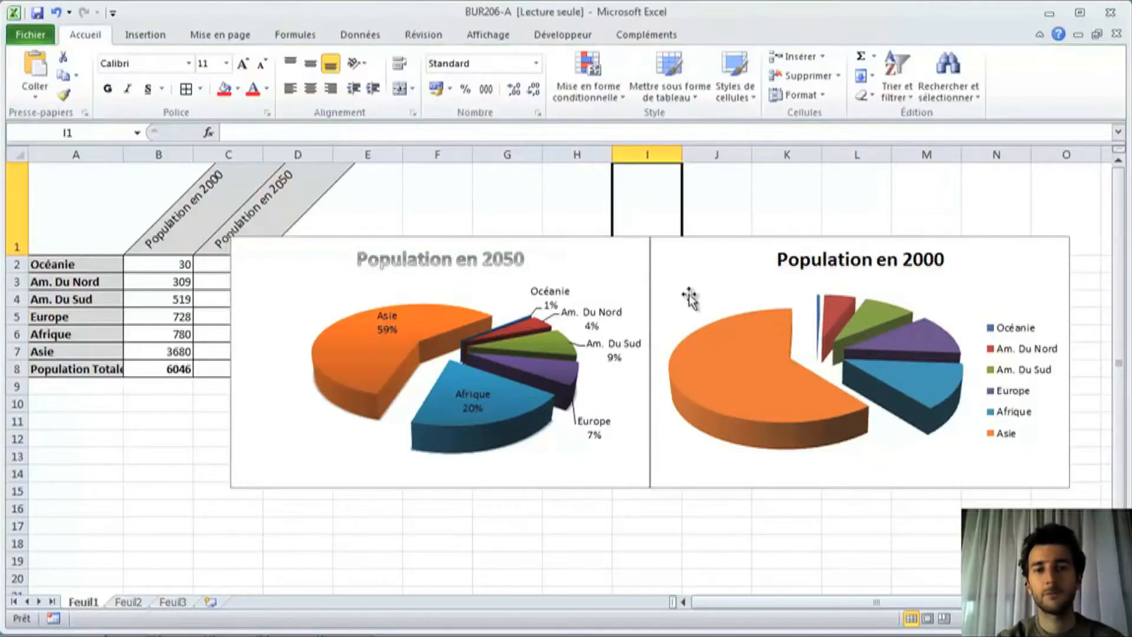
Step: Shrink the Population en 2050 chart to about 4.38 cm high and 5.83 cm wide
click(635, 260)
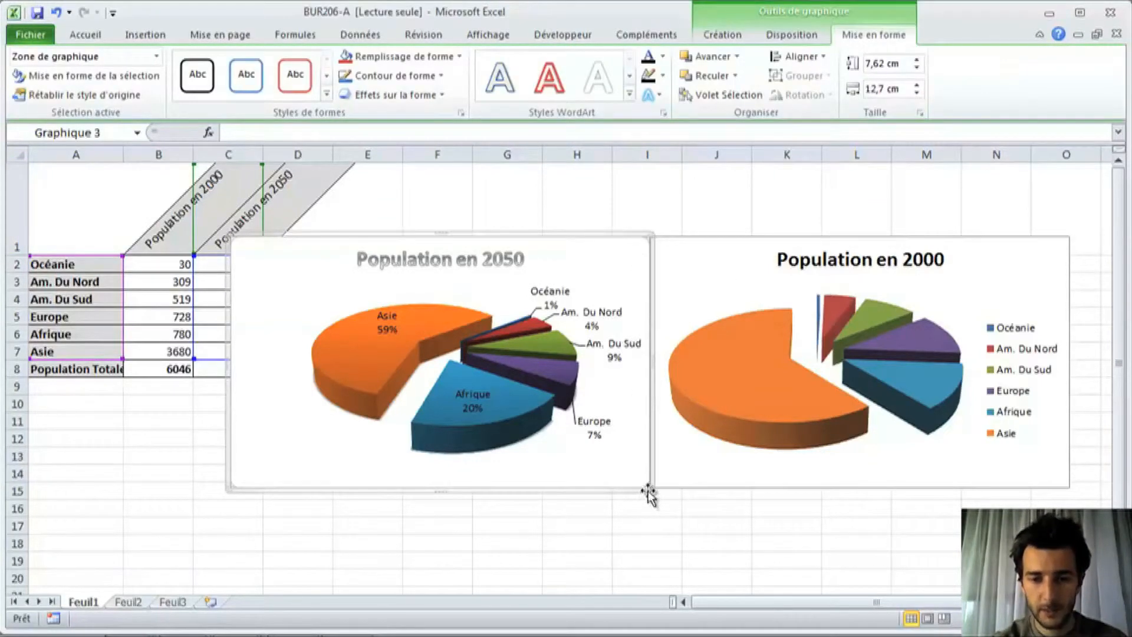
drag(651, 490, 997, 481)
Step: Shrink the Population en 2000 chart to about 3.61 cm by 5.76 cm and move it over columns M to O, rows 1 to 4
click(1049, 487)
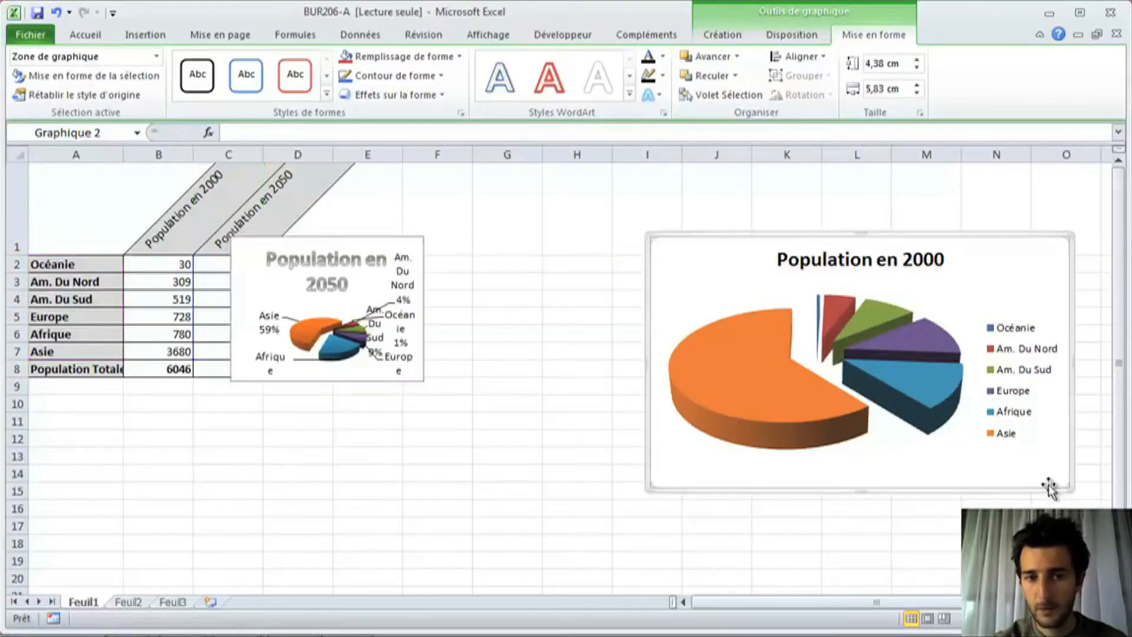
drag(1068, 488, 840, 357)
drag(779, 299, 1021, 254)
Step: Move the Population en 2050 chart directly below the Population en 2000 chart
click(376, 286)
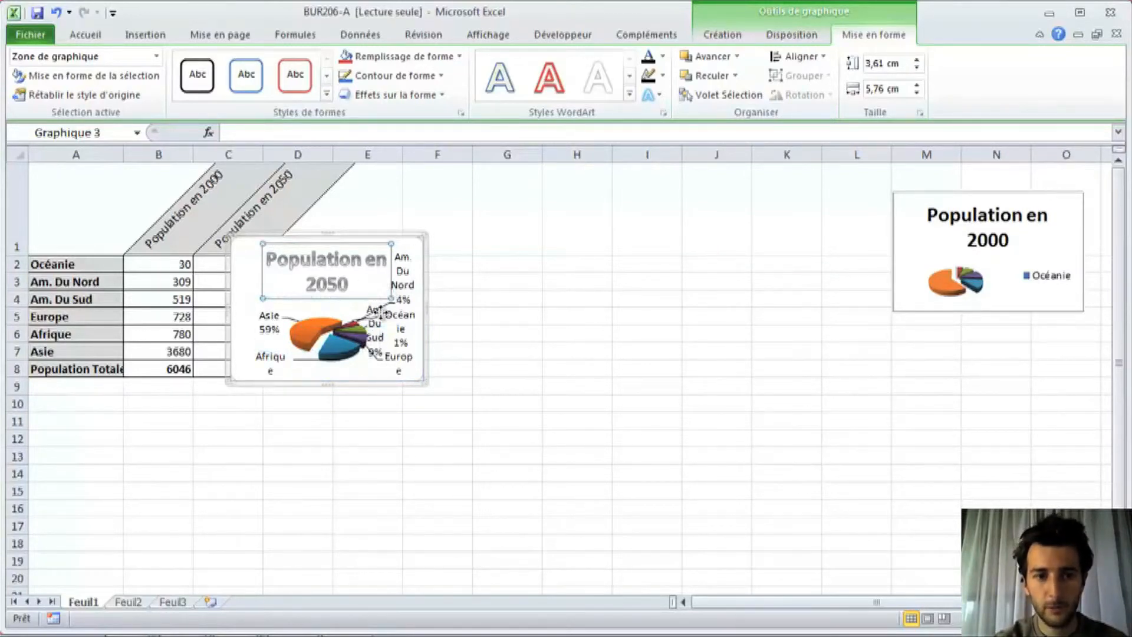
drag(392, 261, 381, 313)
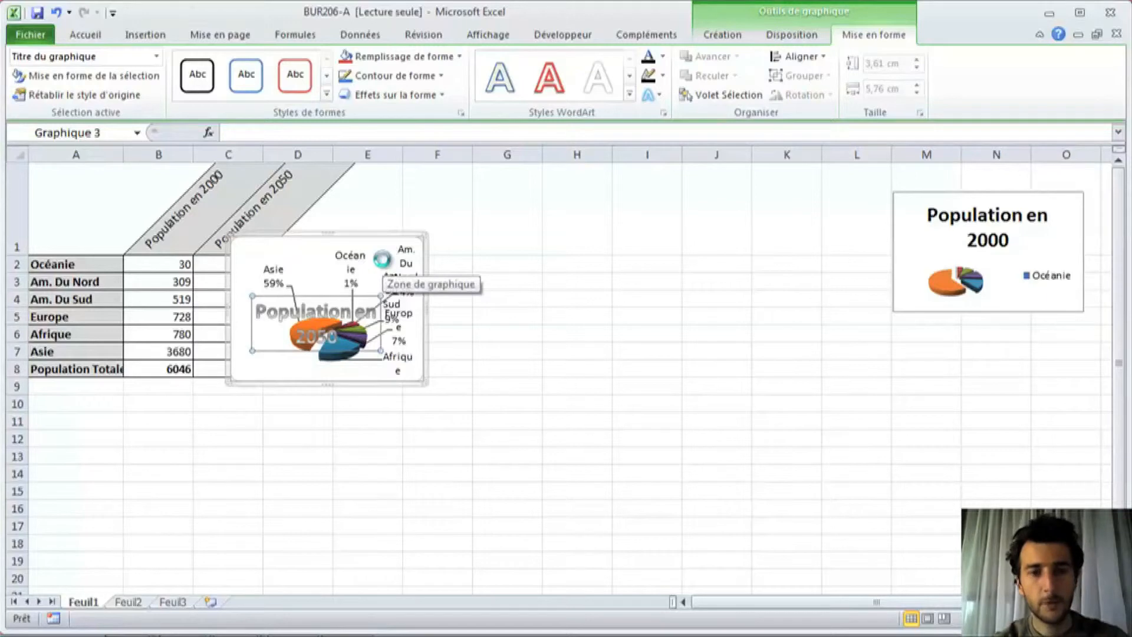
key(ctrl+z)
drag(389, 236, 1049, 319)
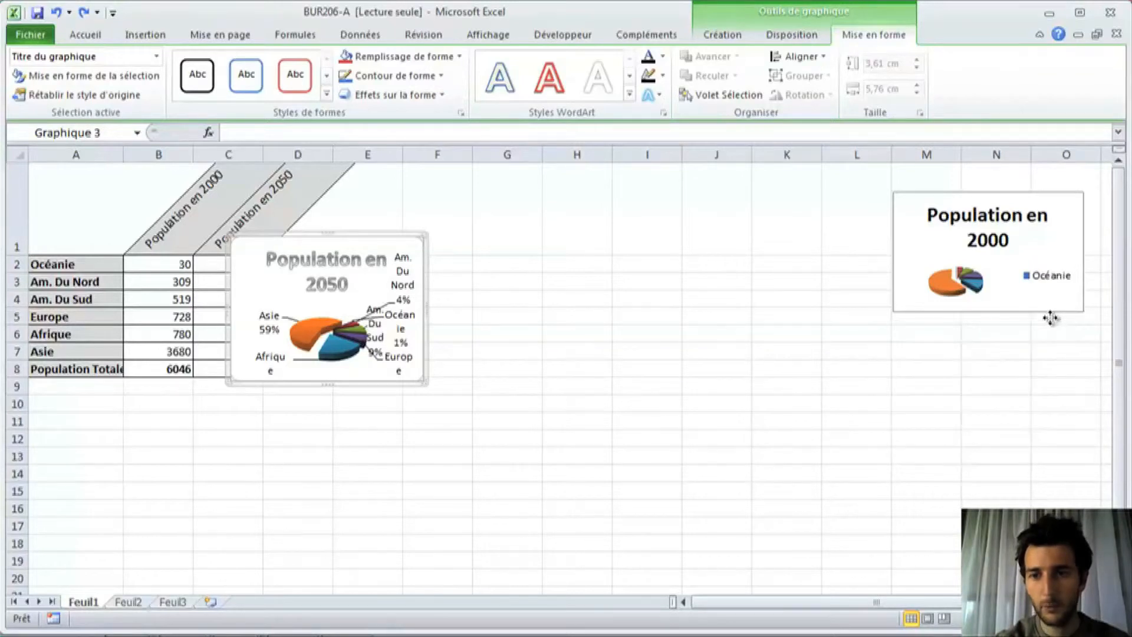
click(726, 314)
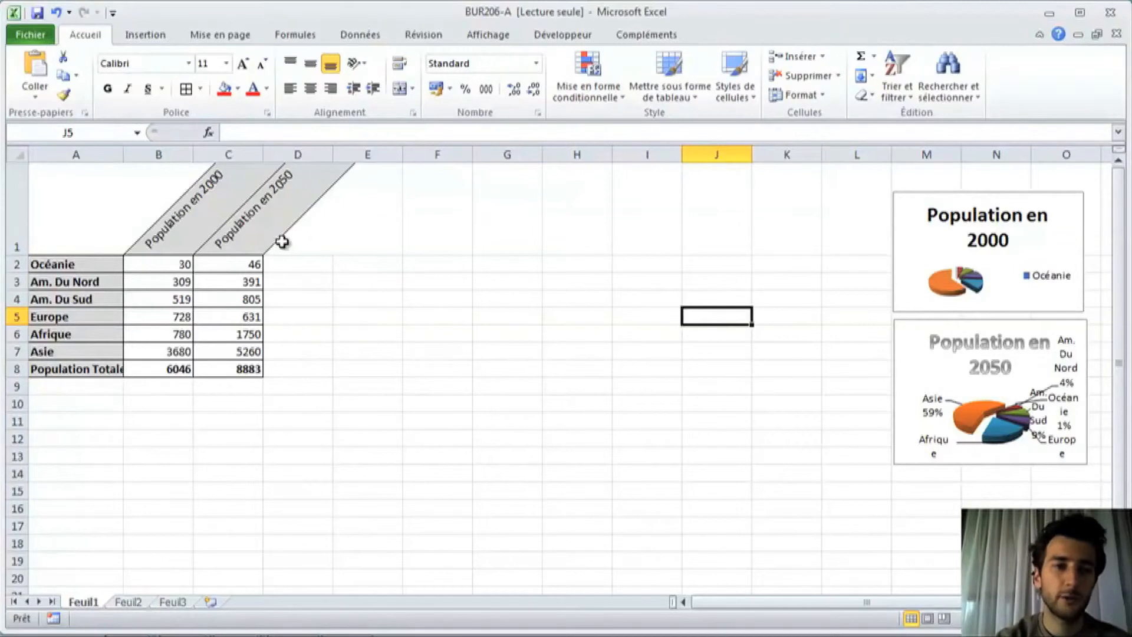
Step: Insert a 3D clustered column chart from A1:C7 and apply the layout with a title above and the legend below
drag(86, 236, 212, 347)
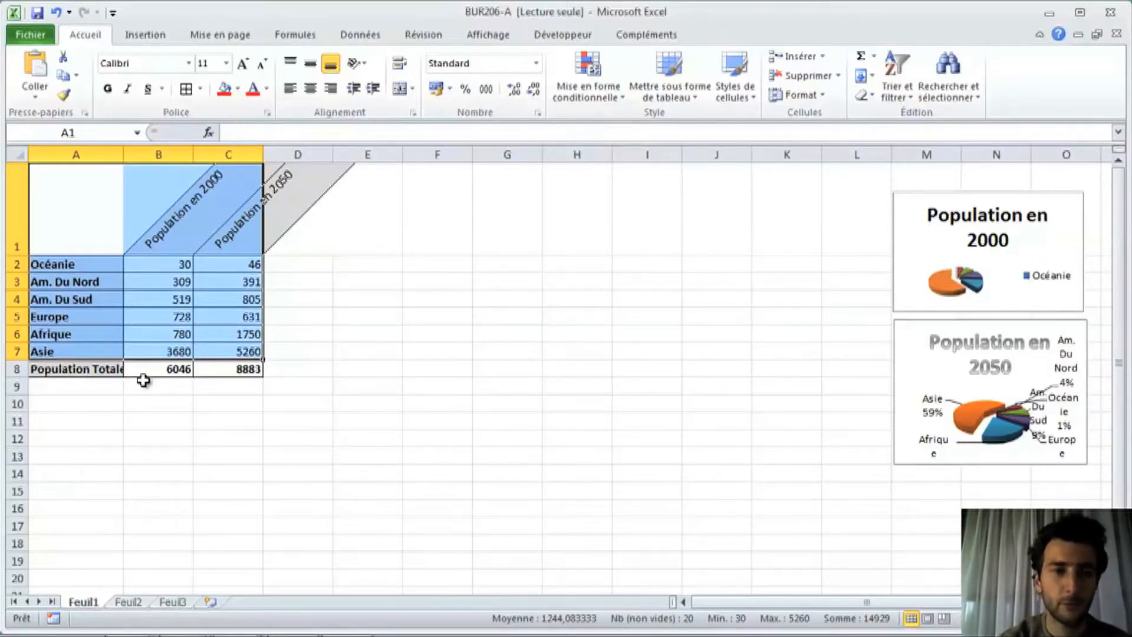
click(160, 40)
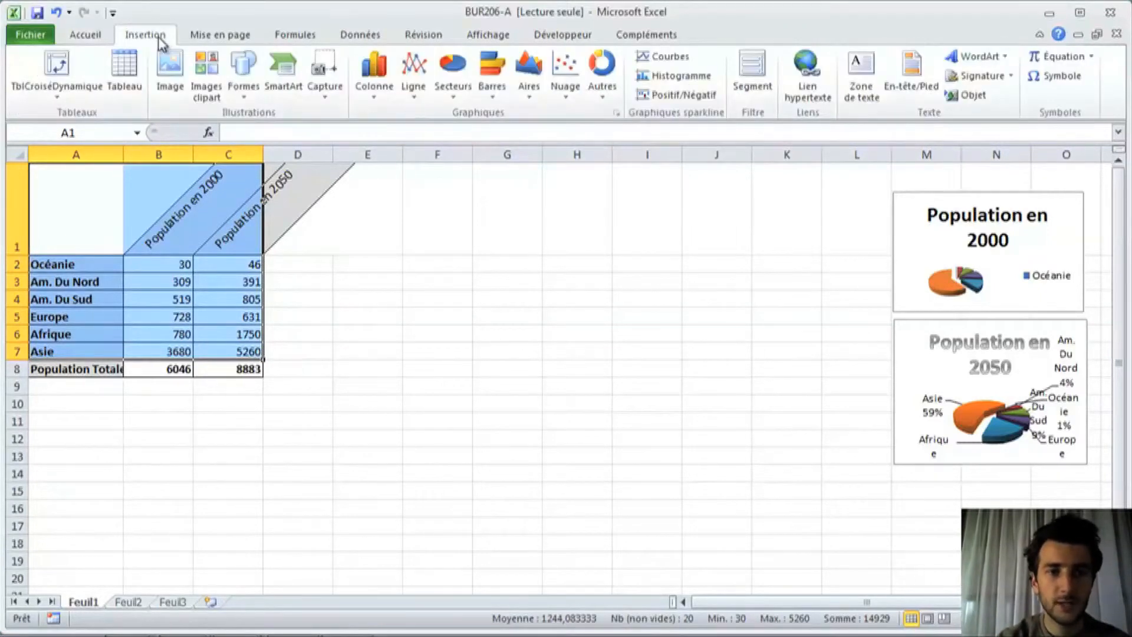
click(377, 97)
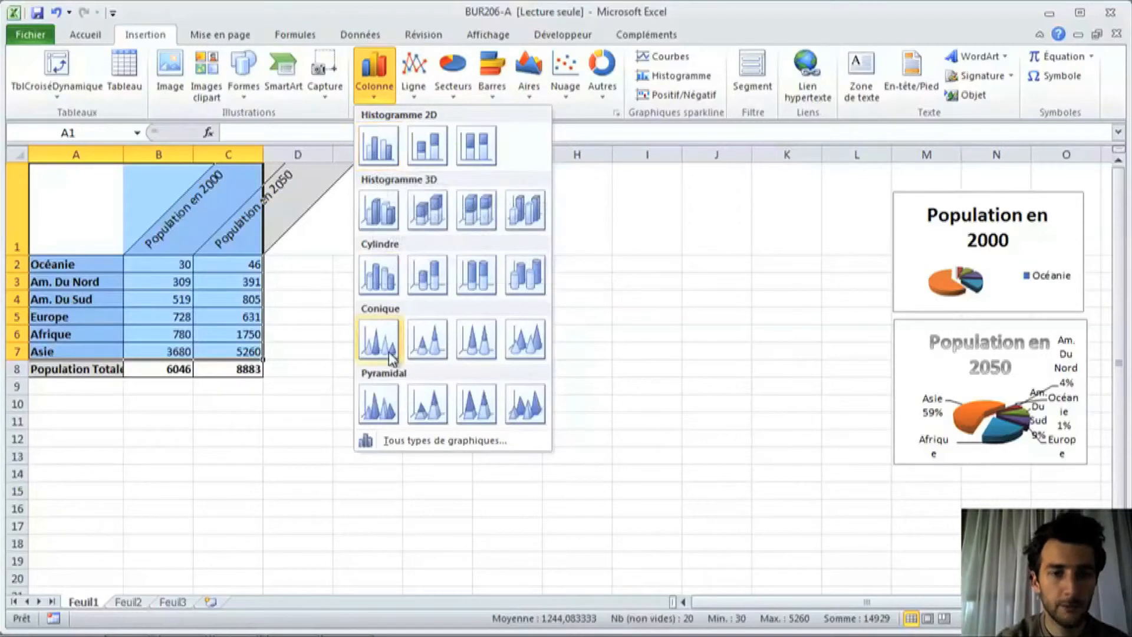
click(384, 223)
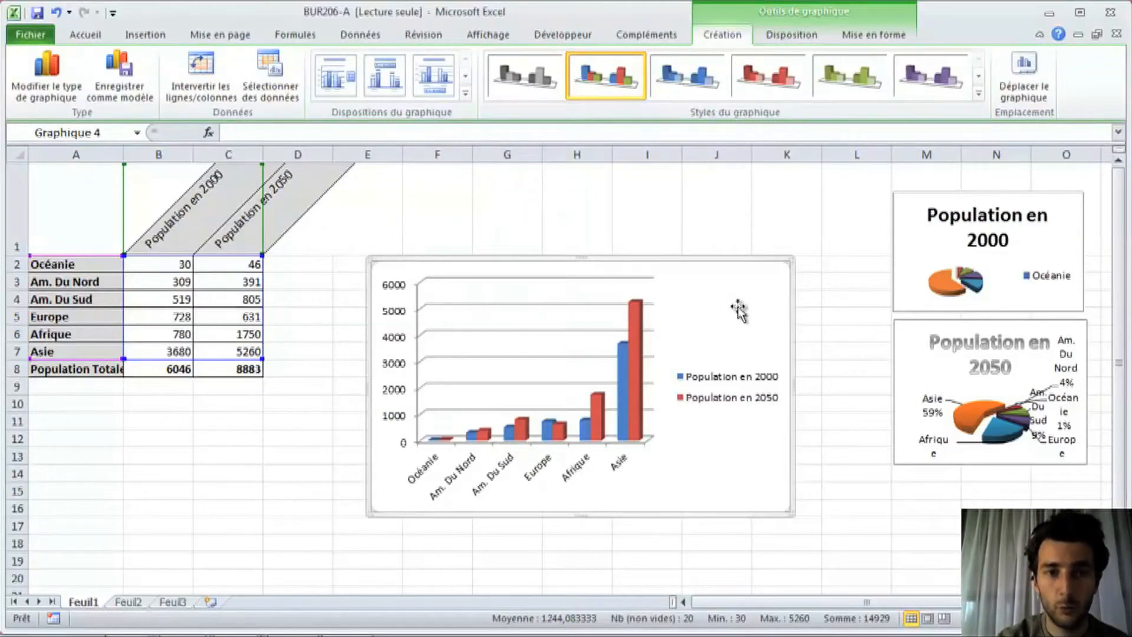
click(445, 89)
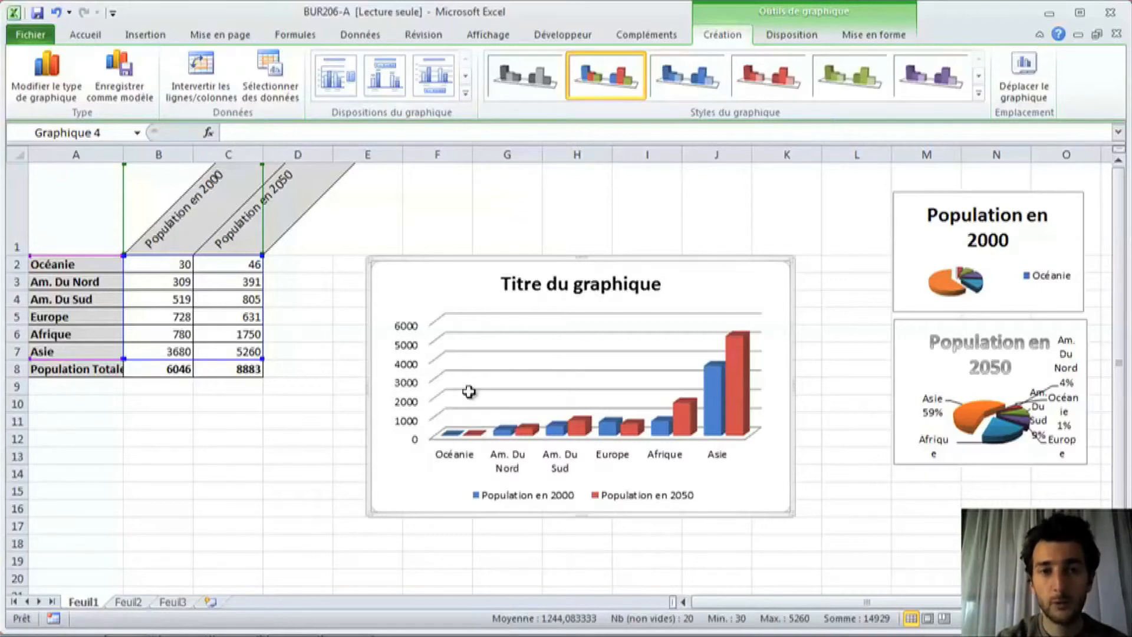
Step: Add a vertical-text title reading "En millions" to the column chart's main vertical axis
click(784, 39)
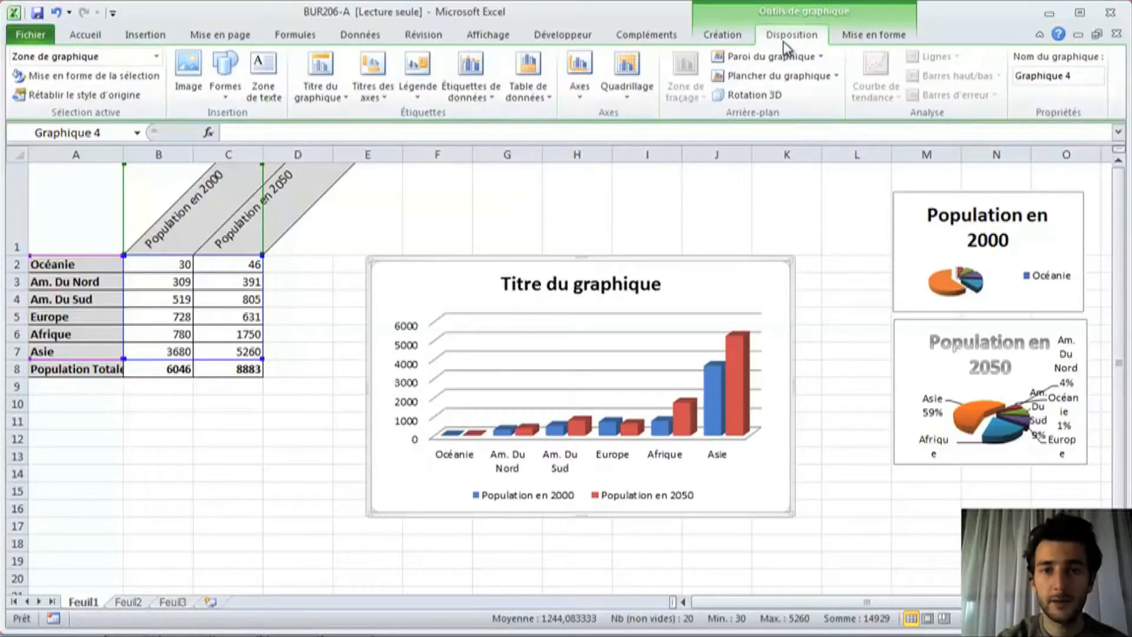
click(587, 99)
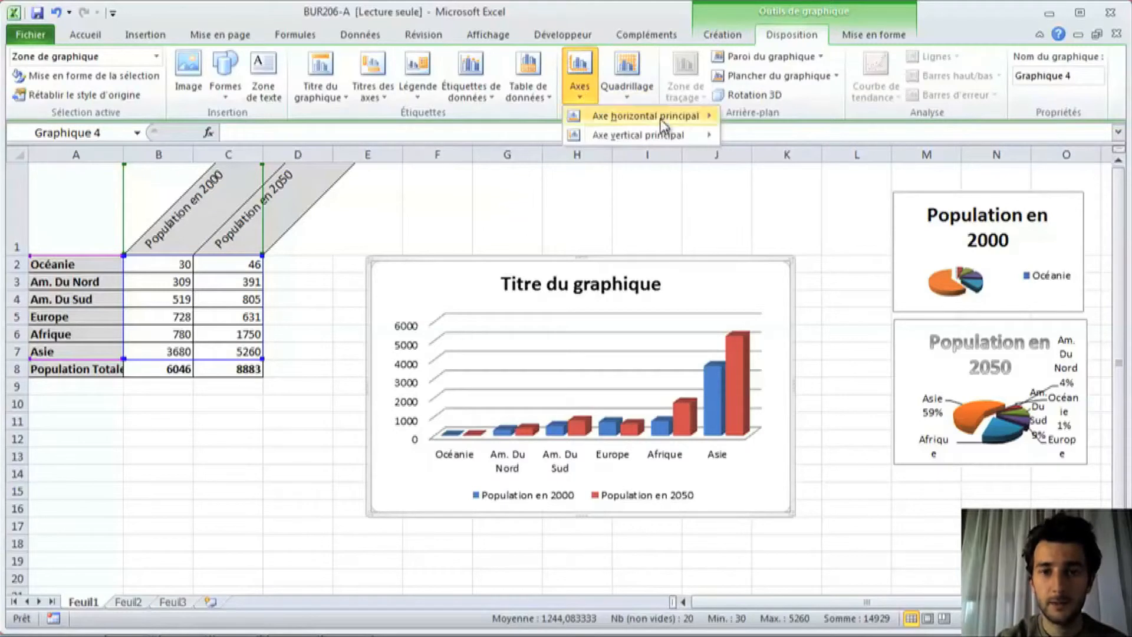
mouse_move(675, 151)
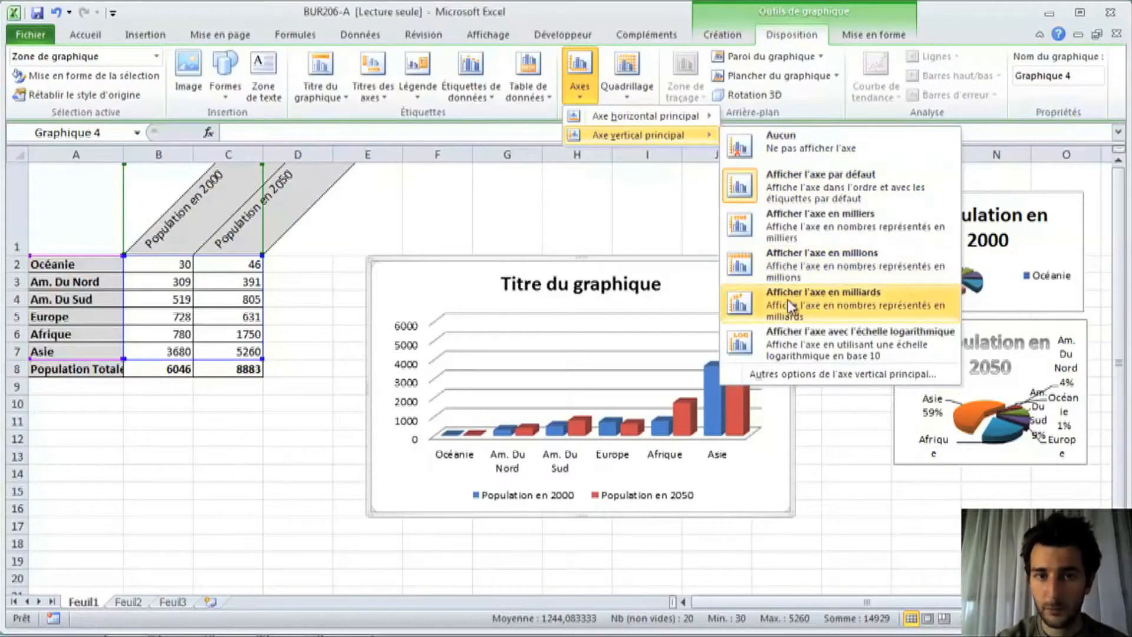
click(378, 104)
mouse_move(508, 136)
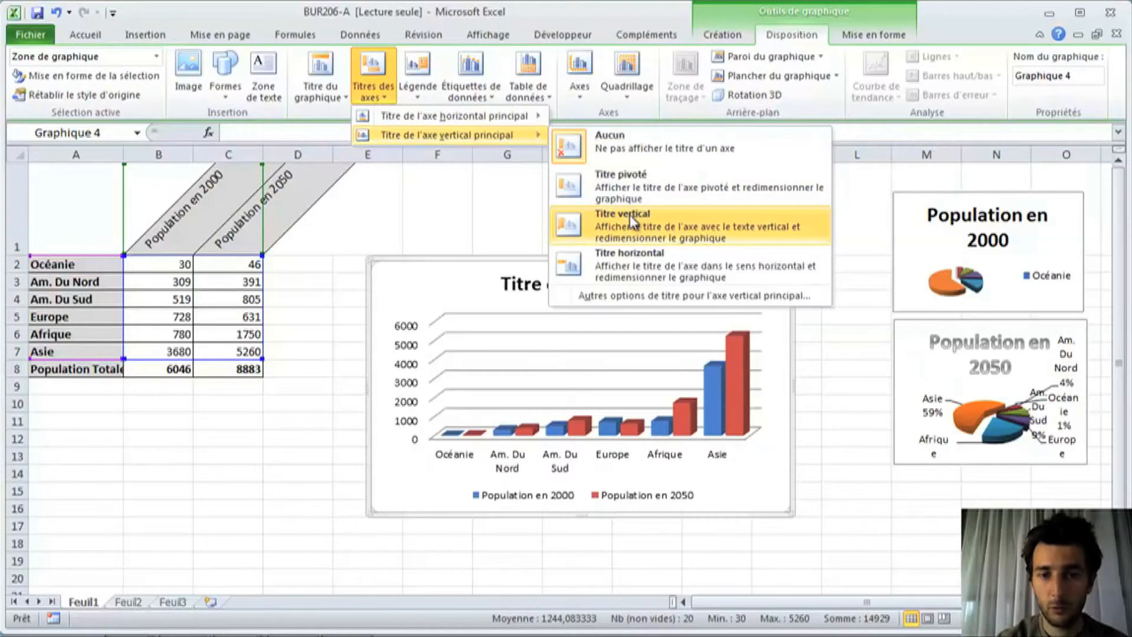
click(630, 216)
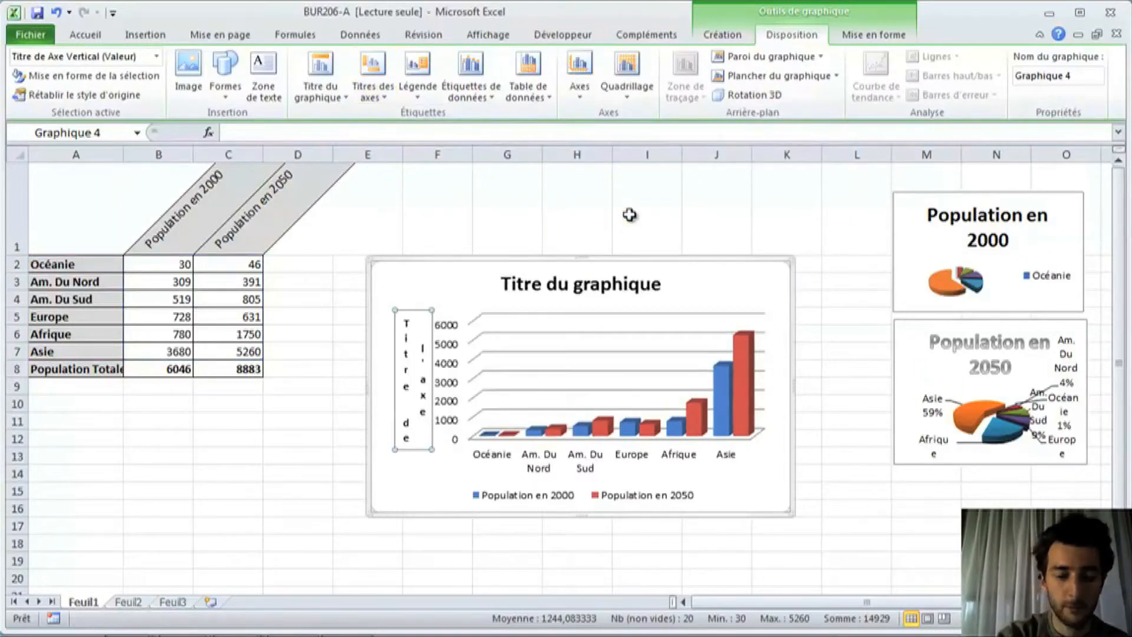
text(En millions)
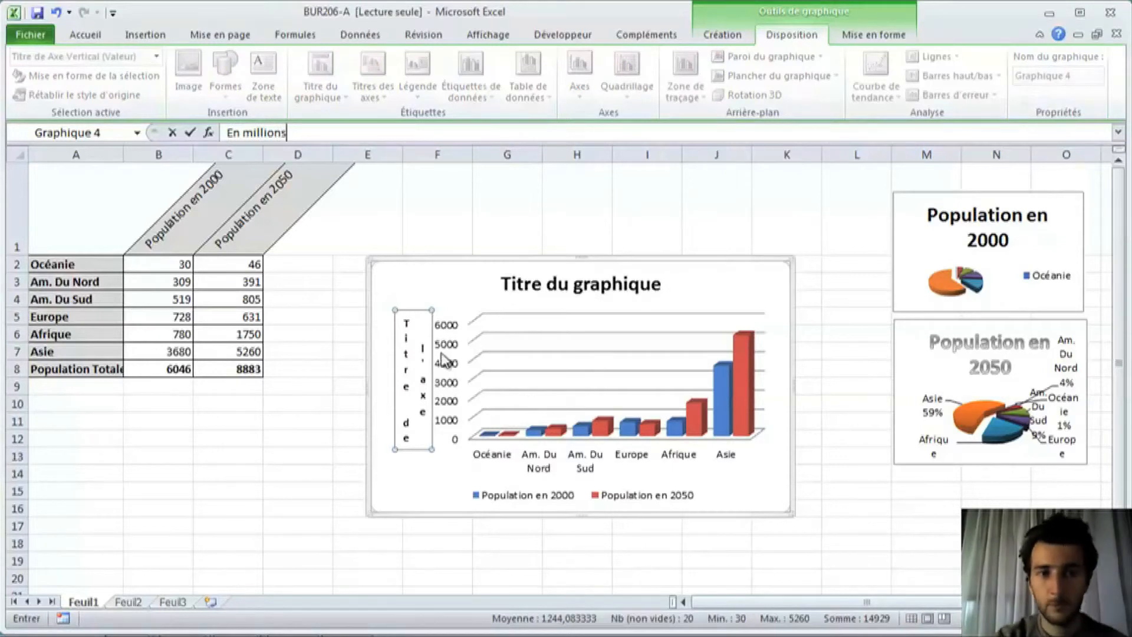
key(Return)
click(314, 422)
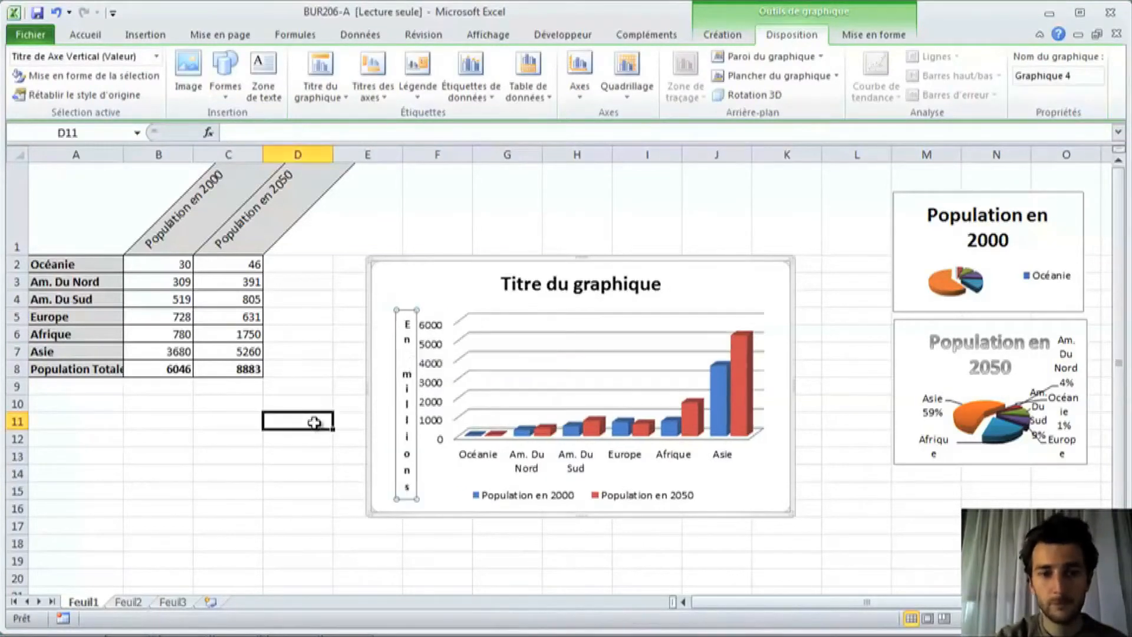
click(406, 477)
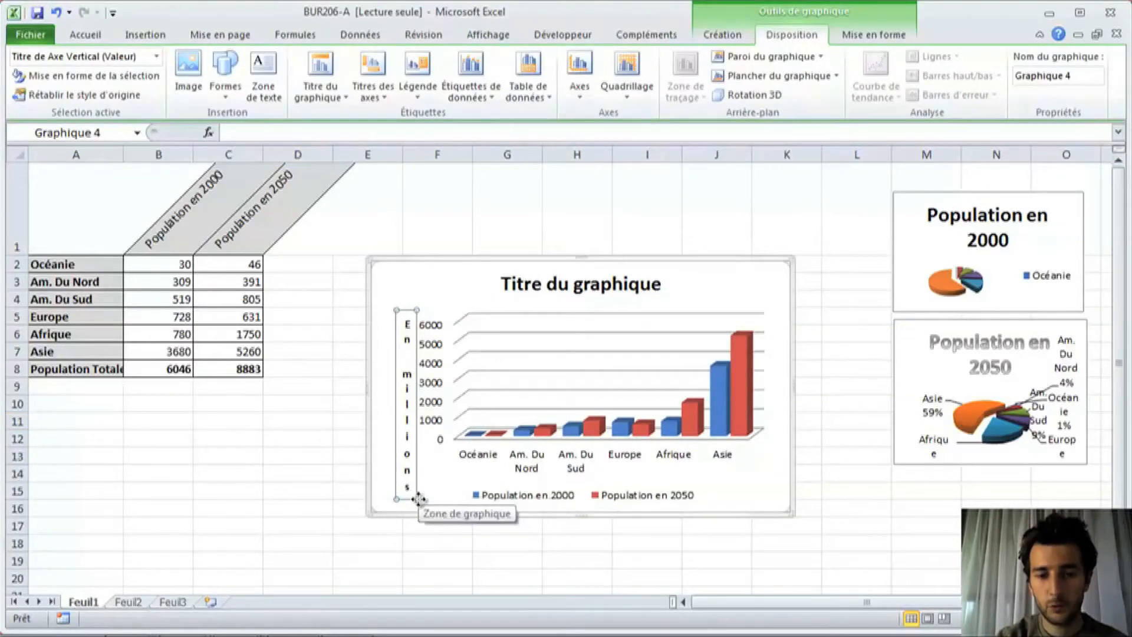
click(313, 450)
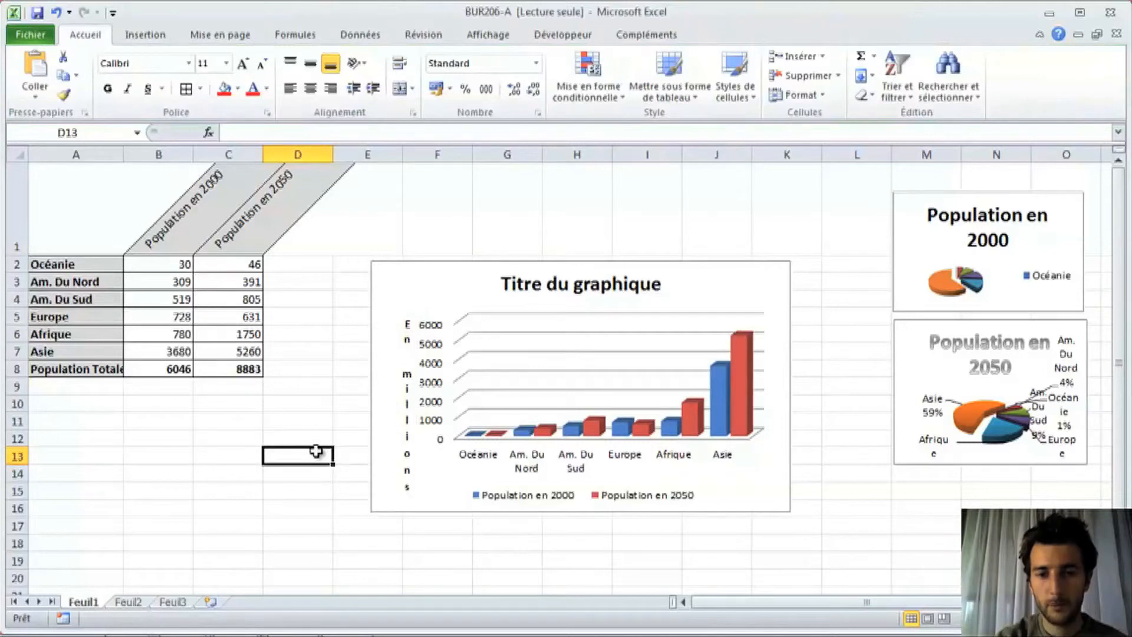
Step: Replace the column chart's placeholder title with "Comparaison"
click(617, 282)
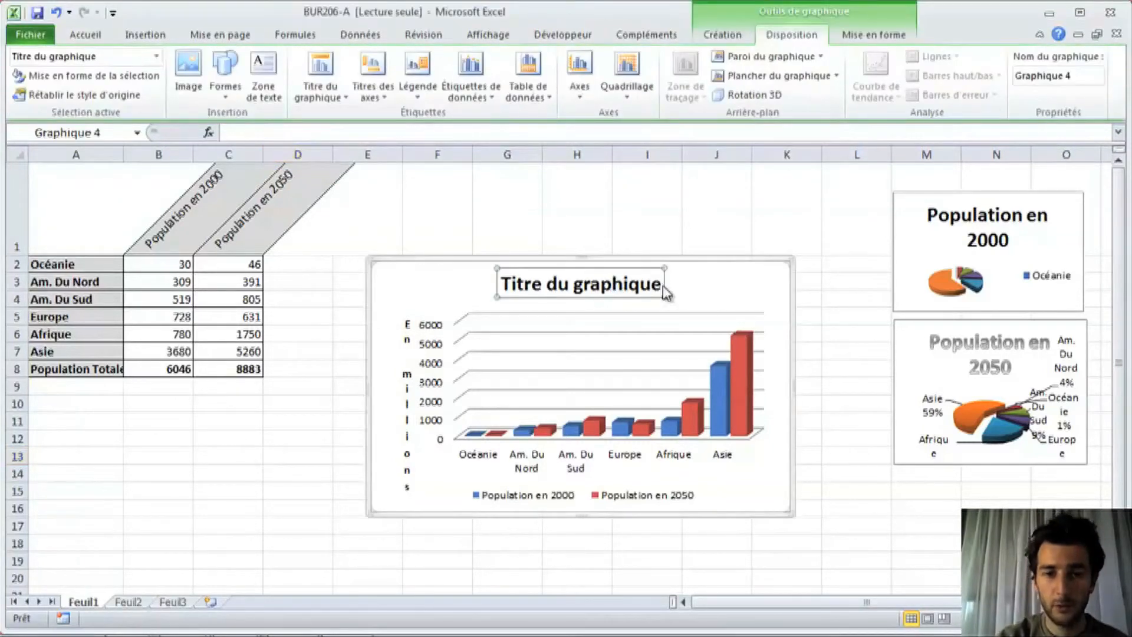
drag(664, 289, 498, 287)
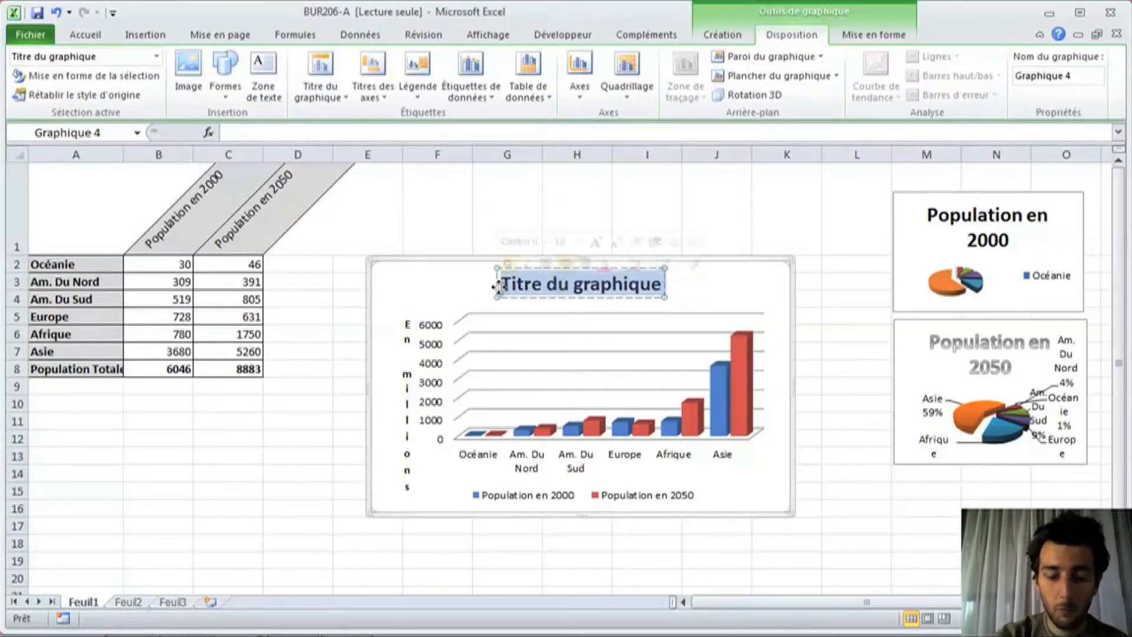
text(Com)
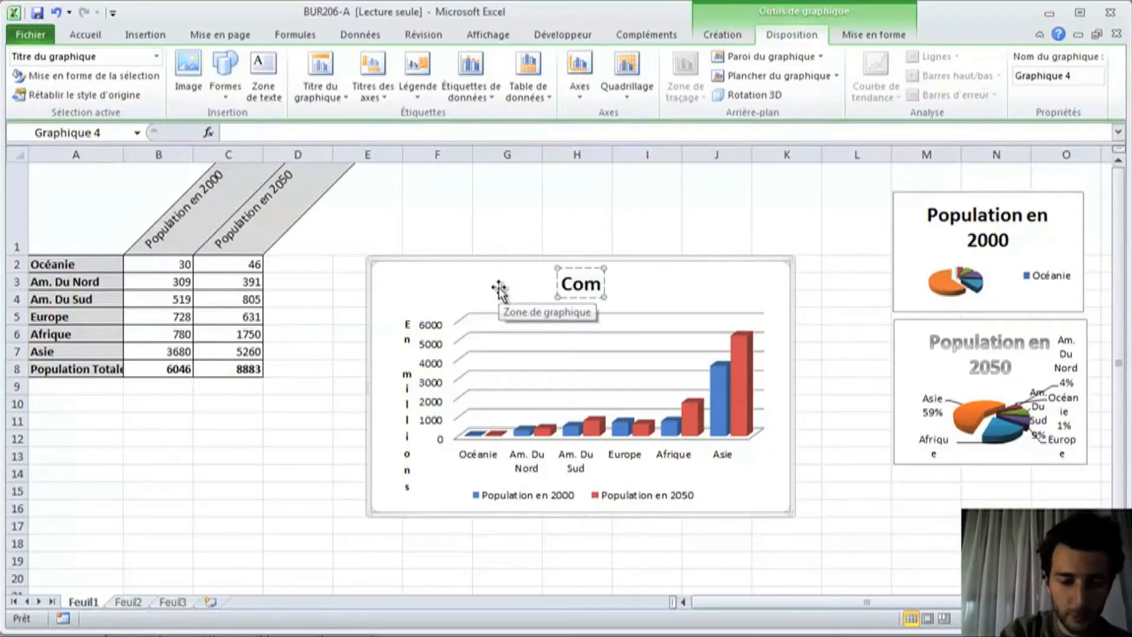
text(paraison)
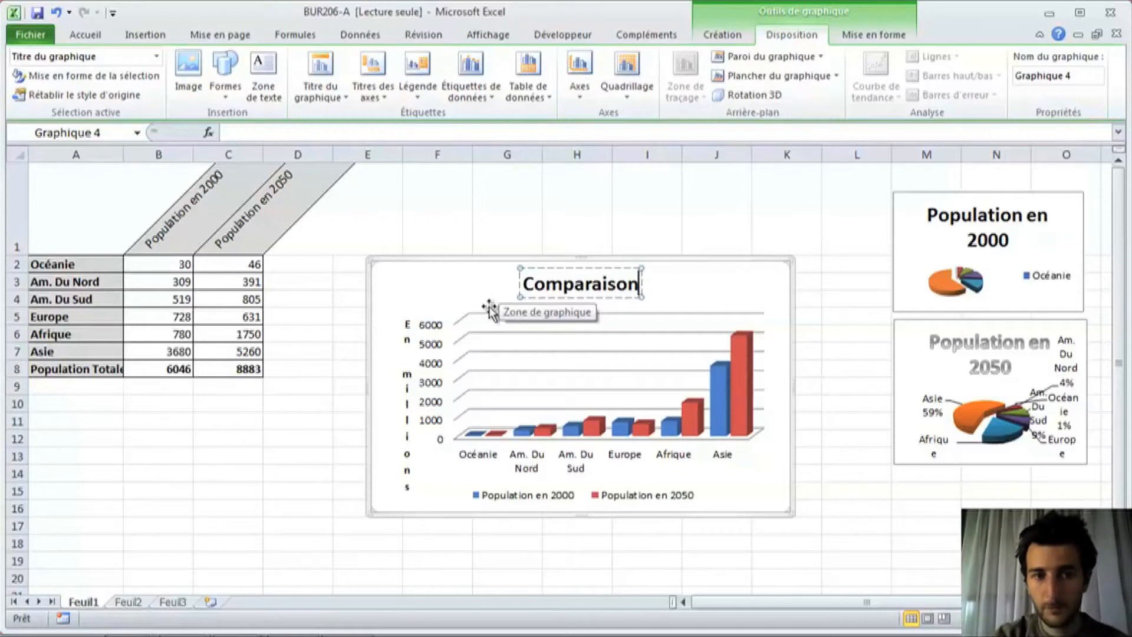
click(346, 406)
drag(86, 207, 246, 348)
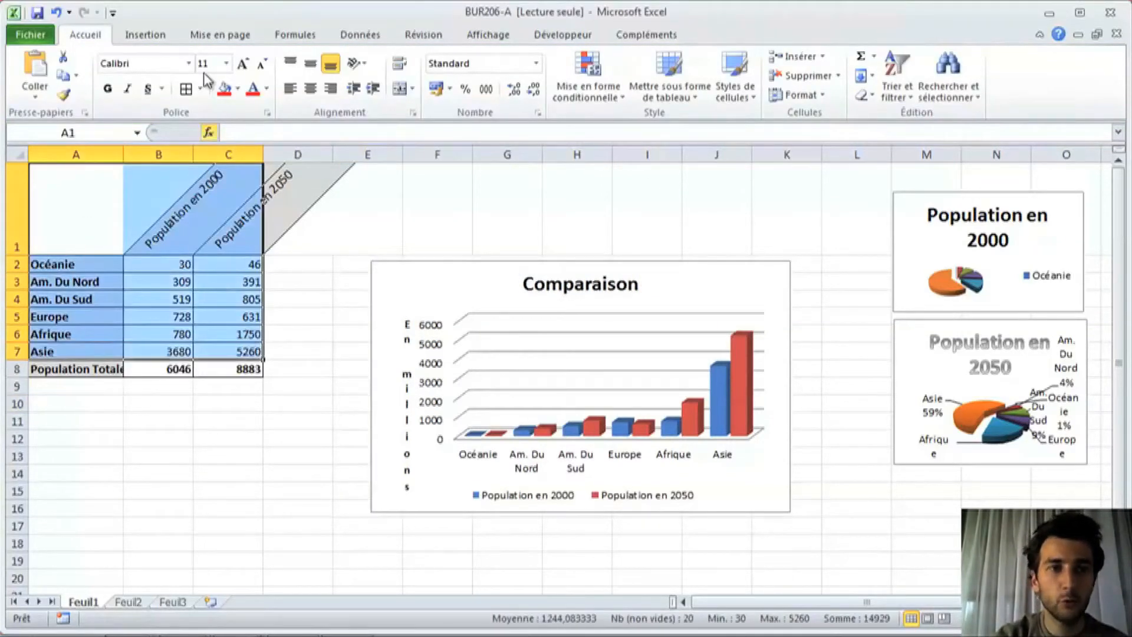
click(161, 37)
click(390, 88)
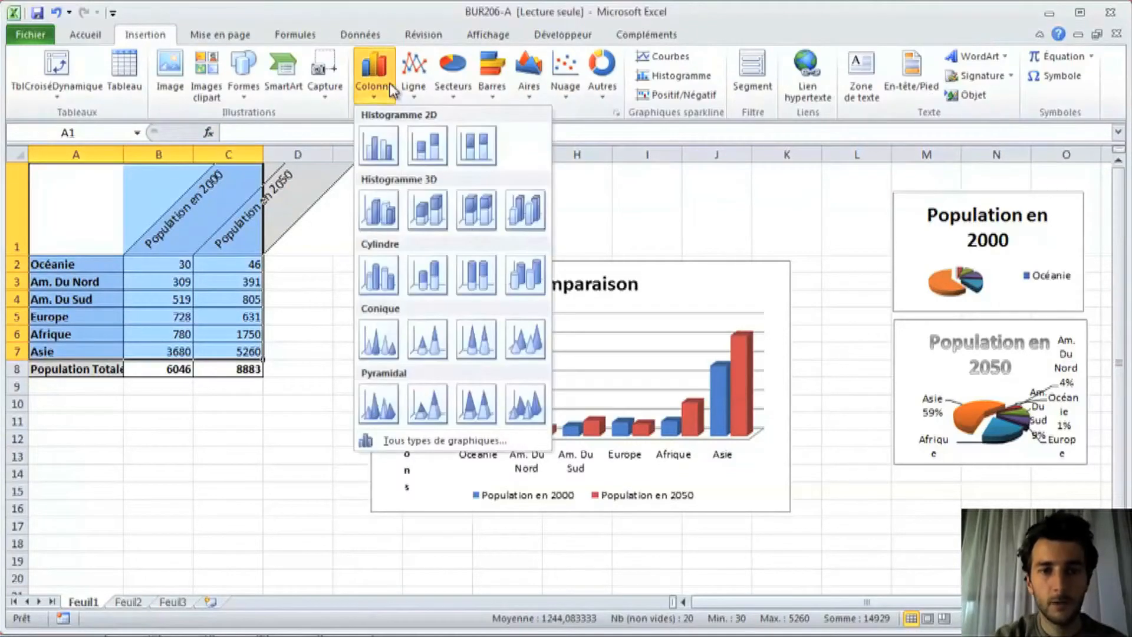
click(427, 160)
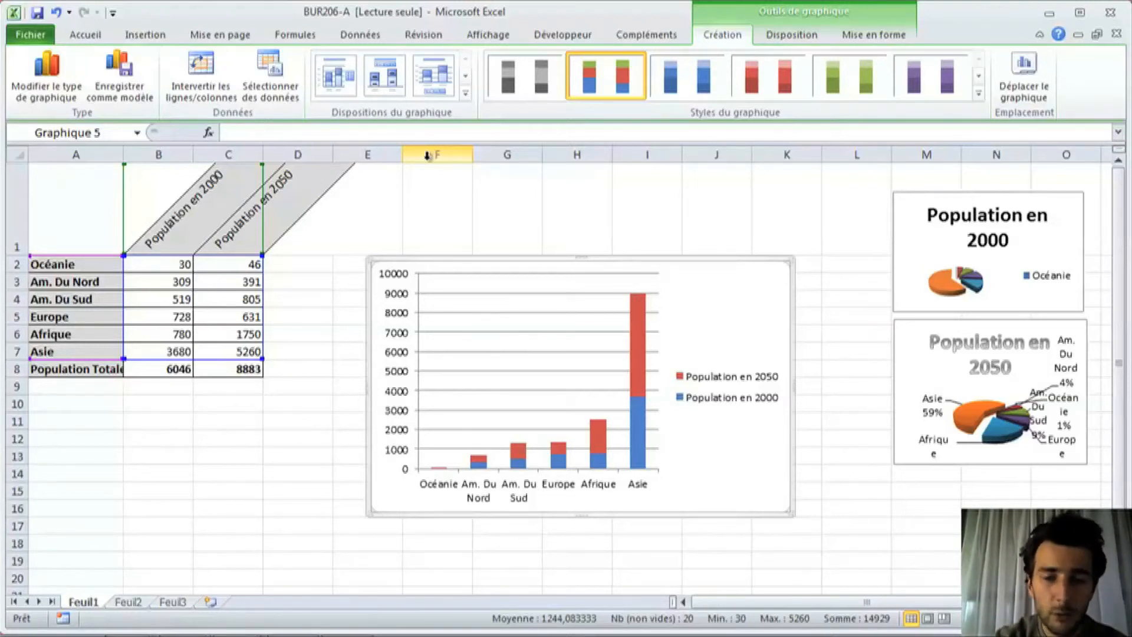
key(Delete)
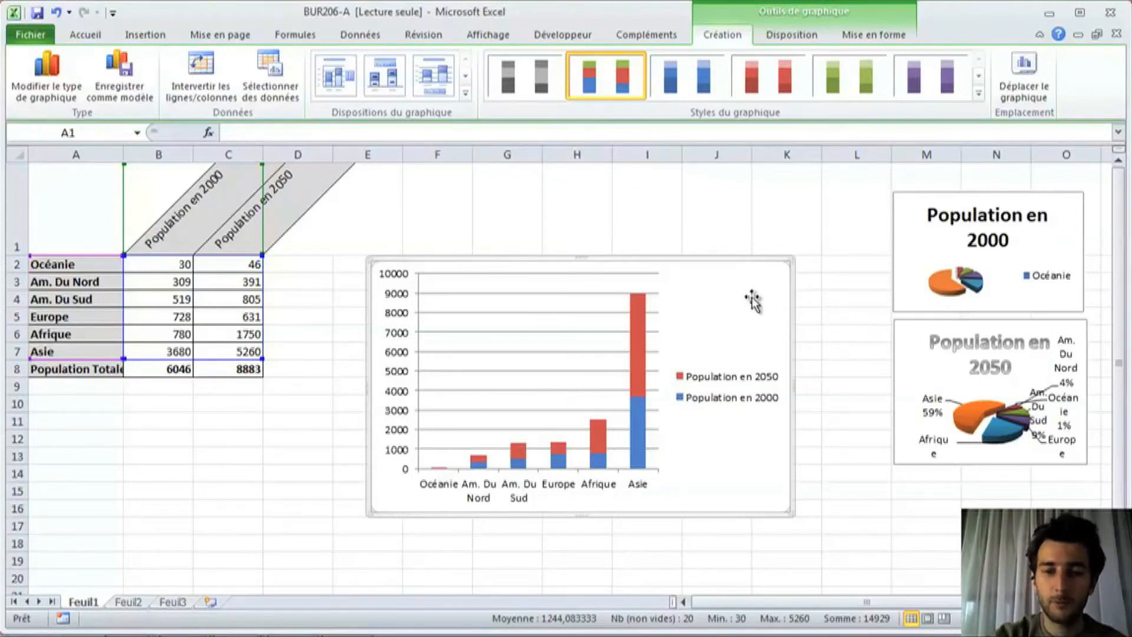
click(232, 351)
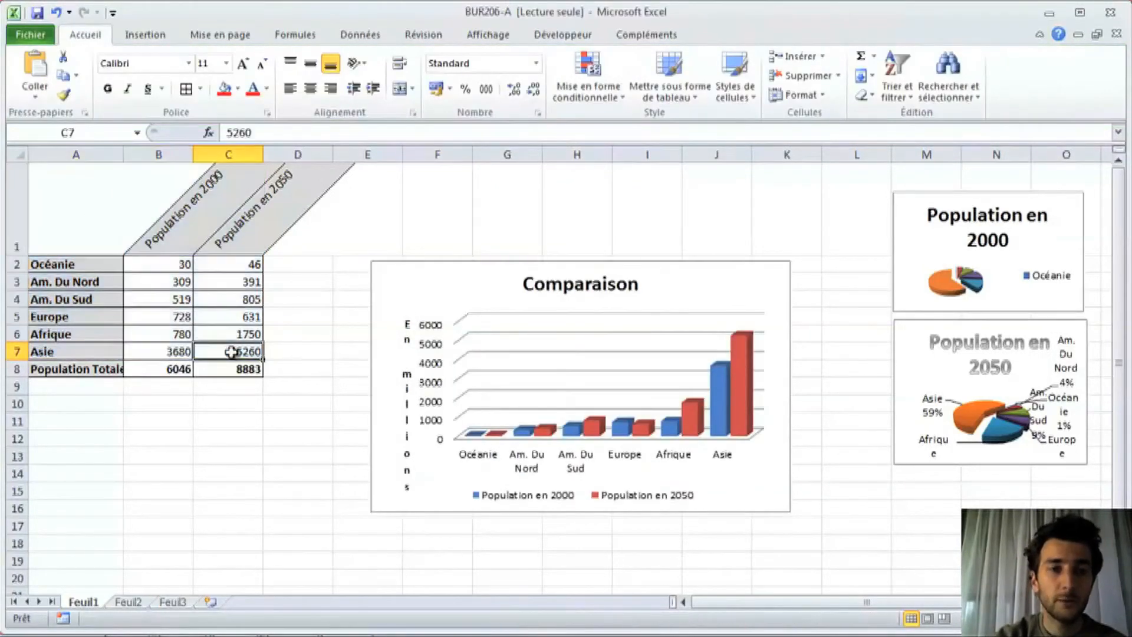
Step: Insert a 2D 100% stacked column chart from A1:C7 and apply the layout with a title above and the legend below
drag(73, 232, 226, 351)
click(154, 36)
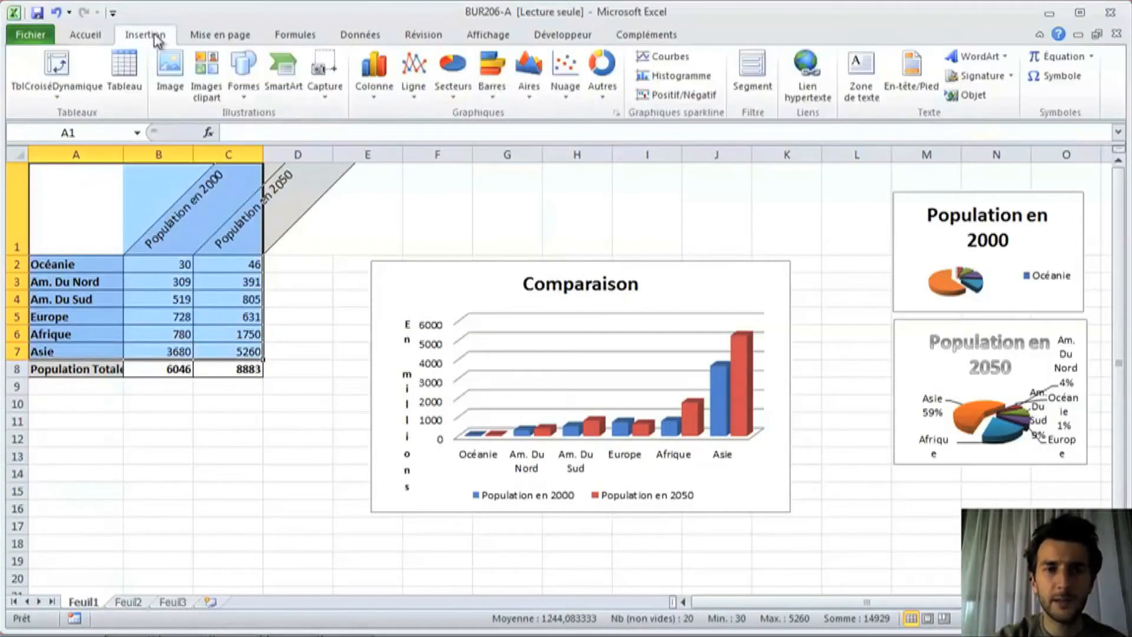
click(382, 92)
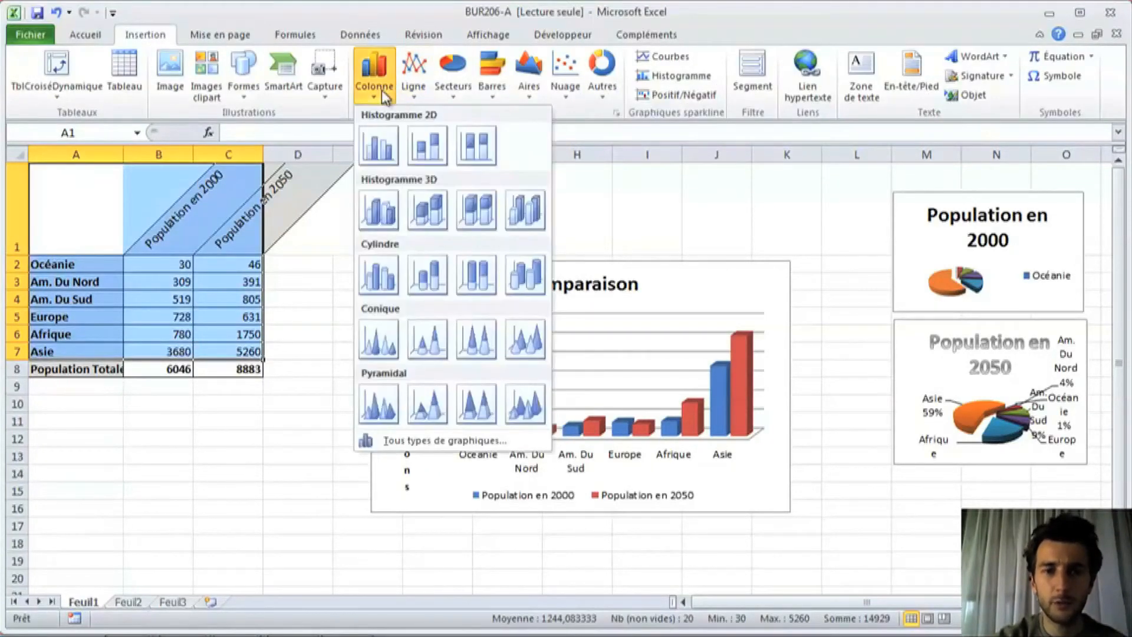
click(469, 145)
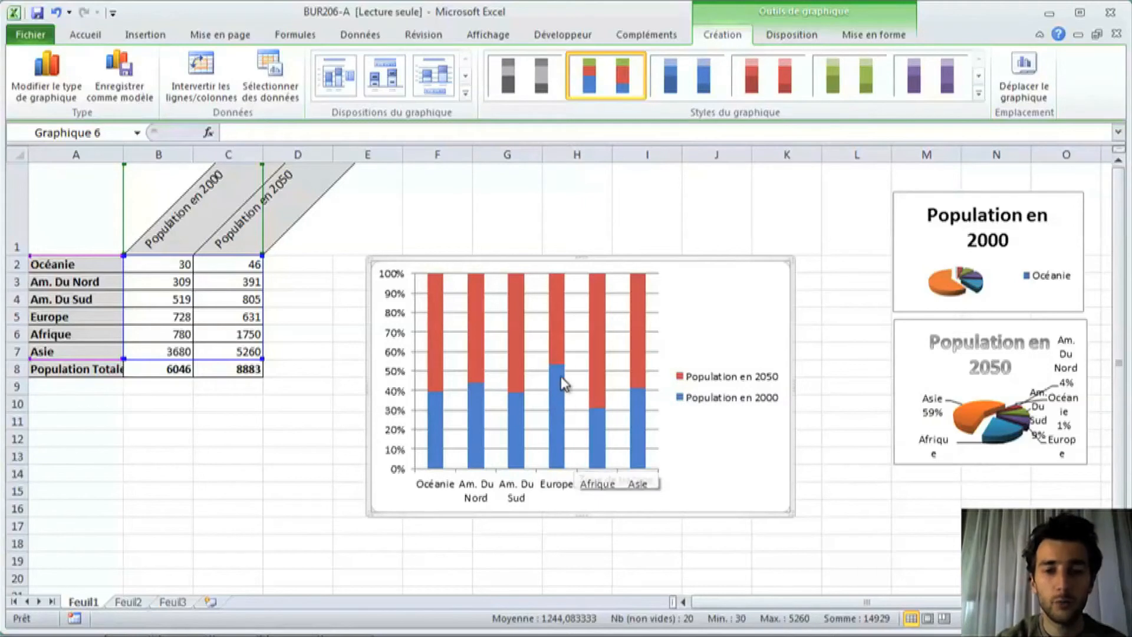
mouse_move(568, 274)
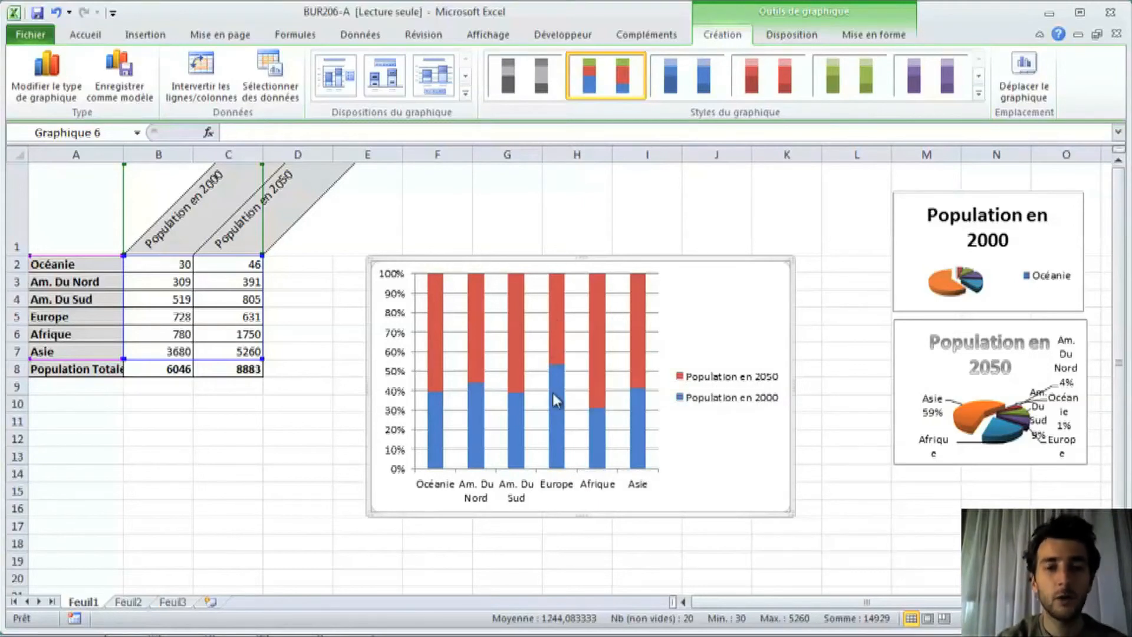
mouse_move(555, 400)
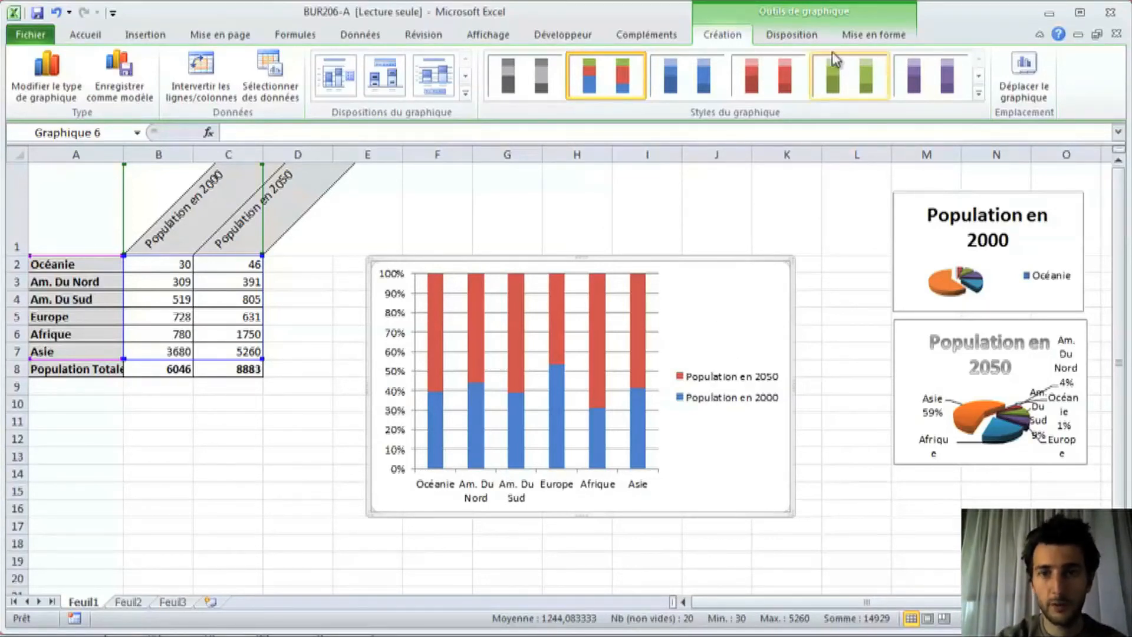
click(443, 88)
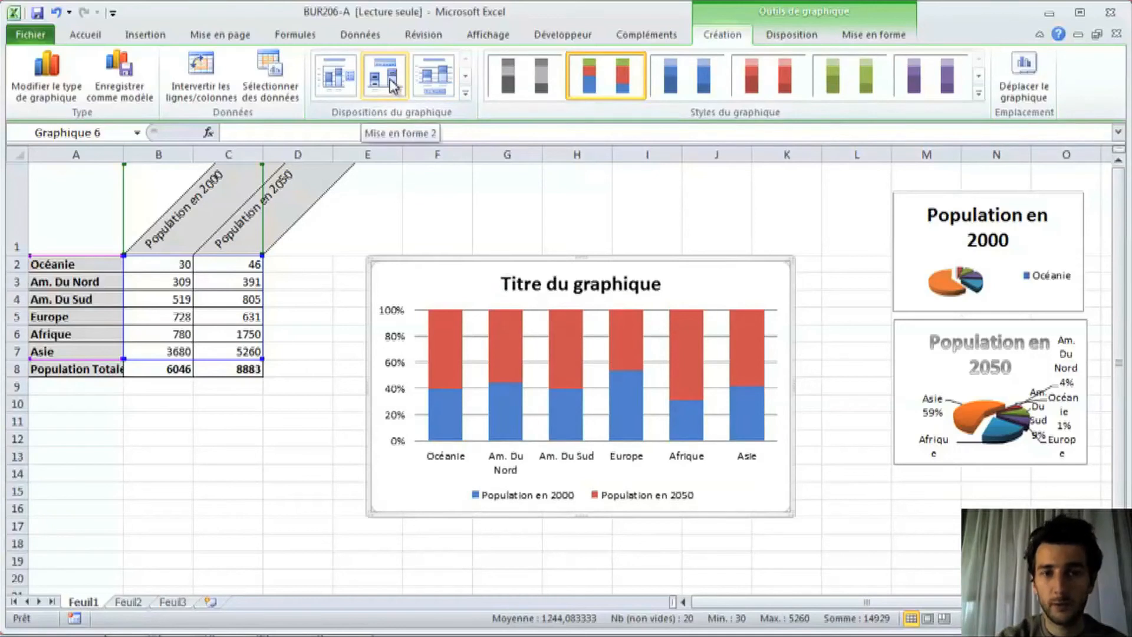
click(790, 36)
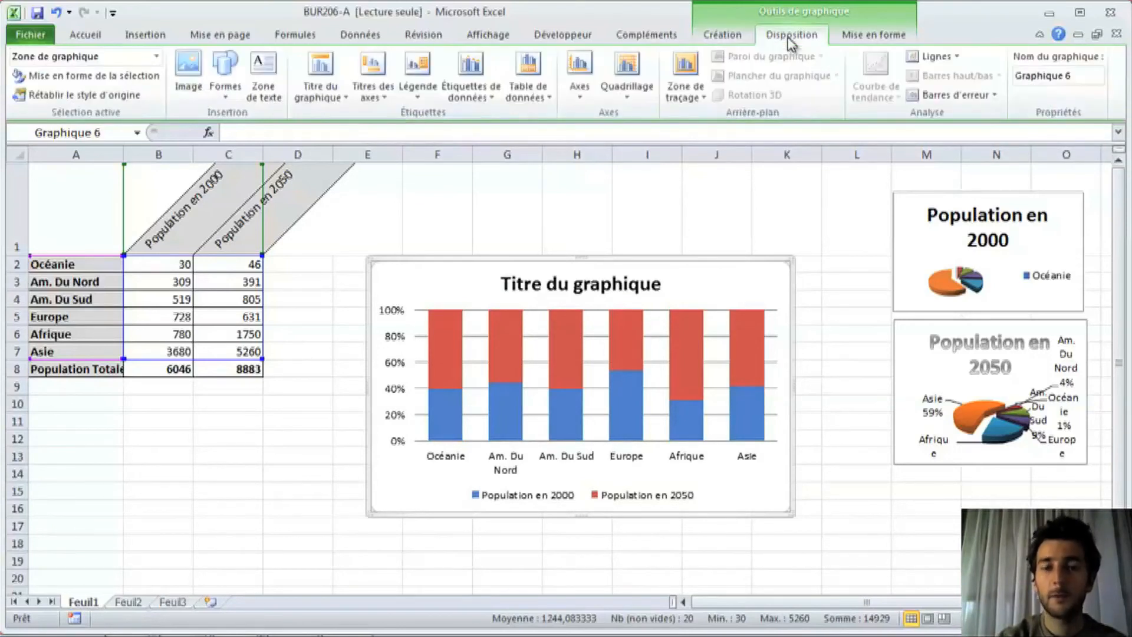